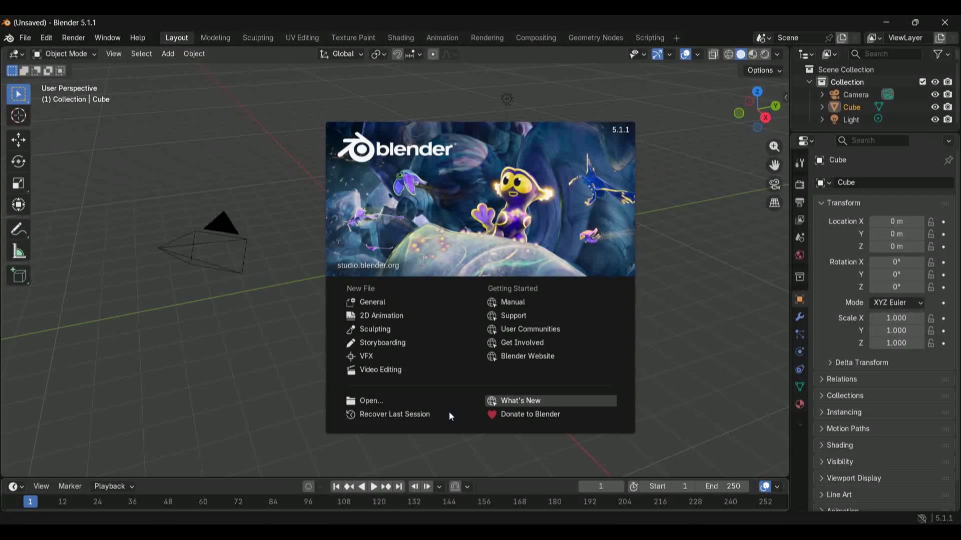
Dismiss the splash screen and examine the default cube, camera and light from several angles.
click(688, 262)
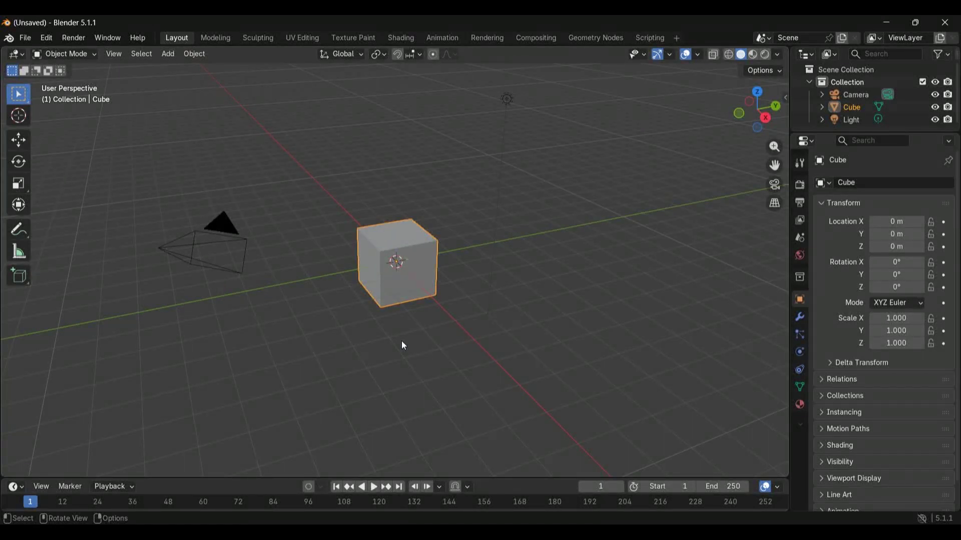
middle_drag(401, 341, 402, 342)
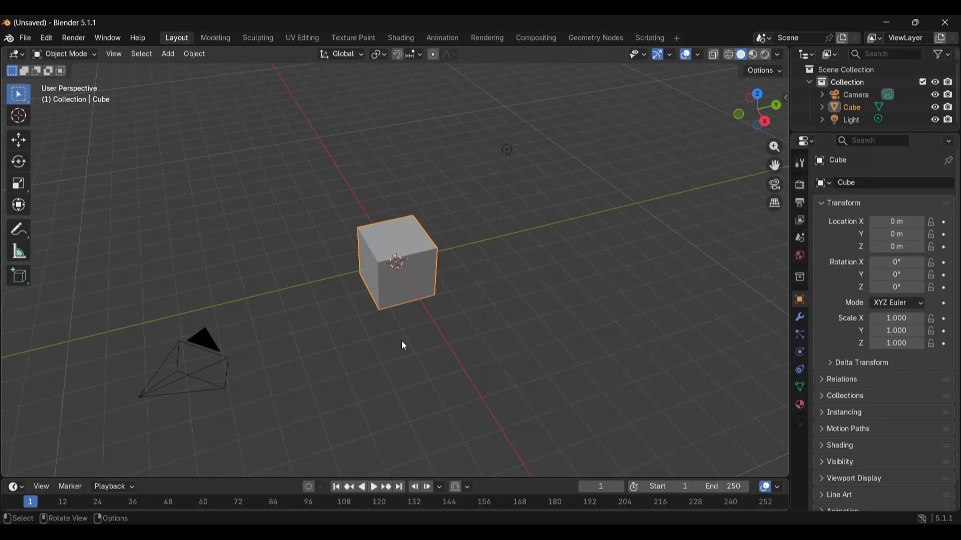
mouse_move(401, 340)
middle_down()
mouse_move(537, 328)
mouse_move(456, 328)
mouse_move(328, 350)
middle_up()
mouse_move(404, 345)
middle_down()
mouse_move(391, 365)
mouse_move(346, 350)
mouse_move(435, 345)
mouse_move(297, 327)
middle_up()
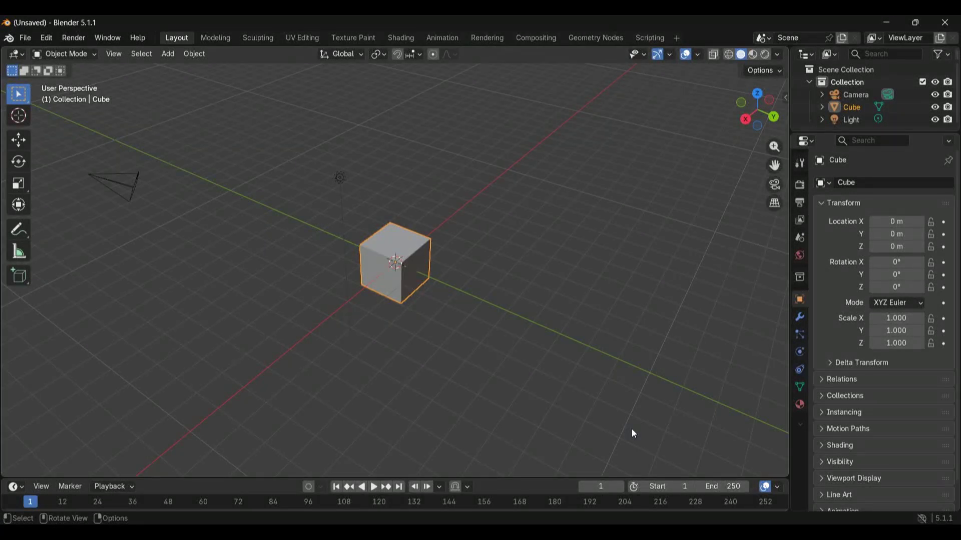
middle_drag(631, 429, 633, 434)
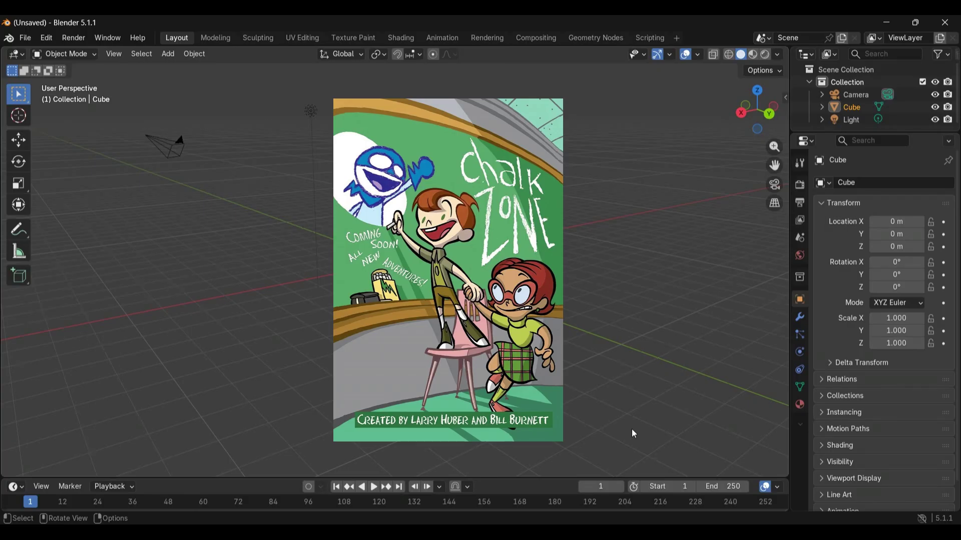
middle_drag(446, 190, 445, 190)
middle_drag(402, 223, 404, 227)
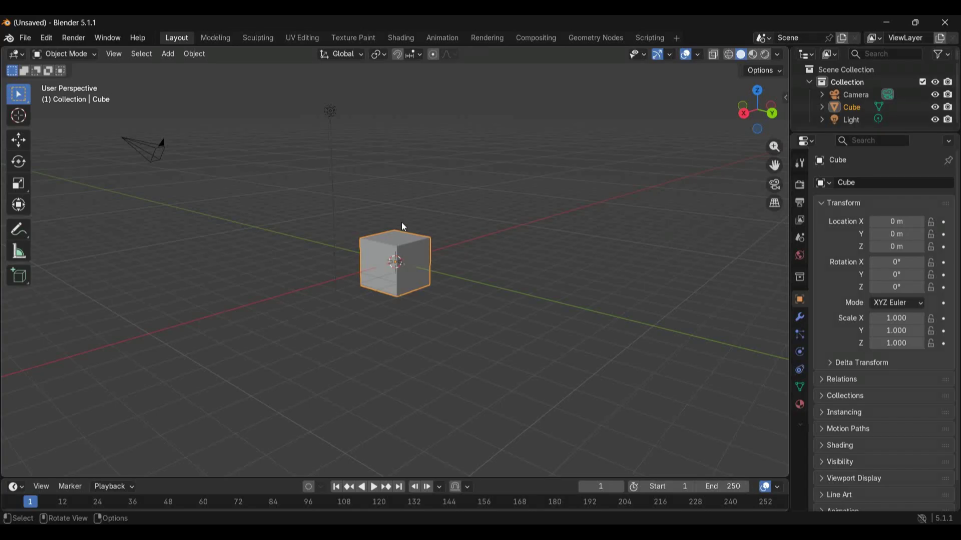
middle_drag(405, 227, 404, 227)
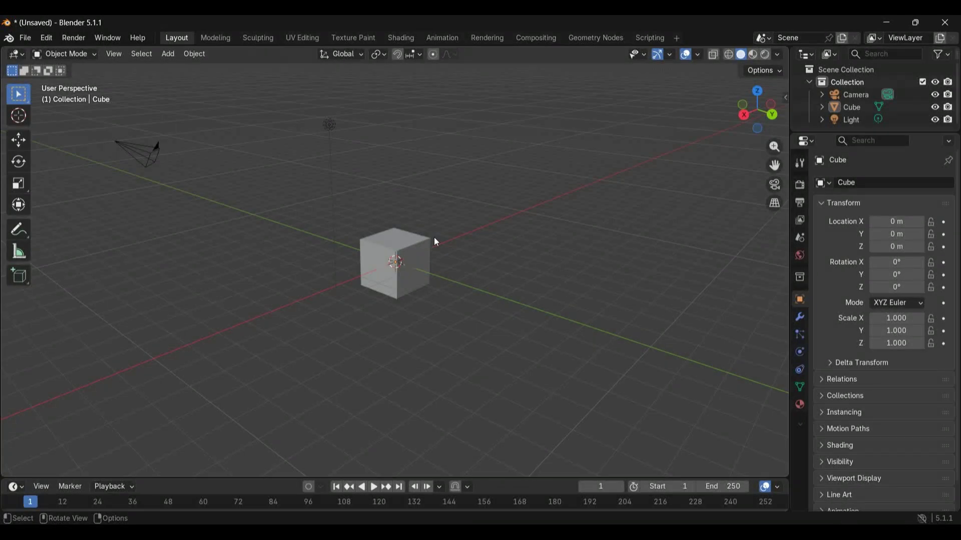
mouse_move(512, 312)
middle_down()
mouse_move(540, 307)
mouse_move(514, 317)
middle_up()
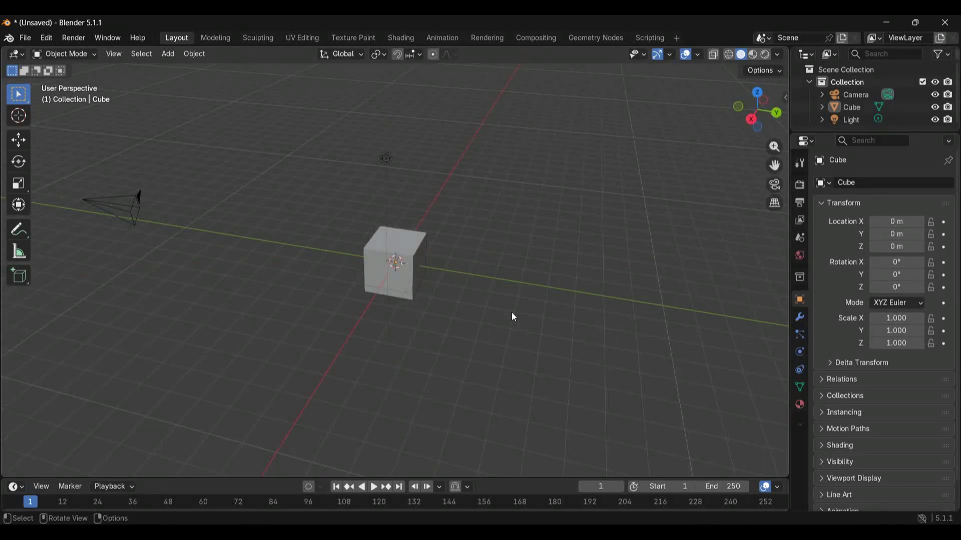
Hide the default cube, camera and light together.
middle_drag(511, 312, 300, 79)
drag(283, 90, 644, 323)
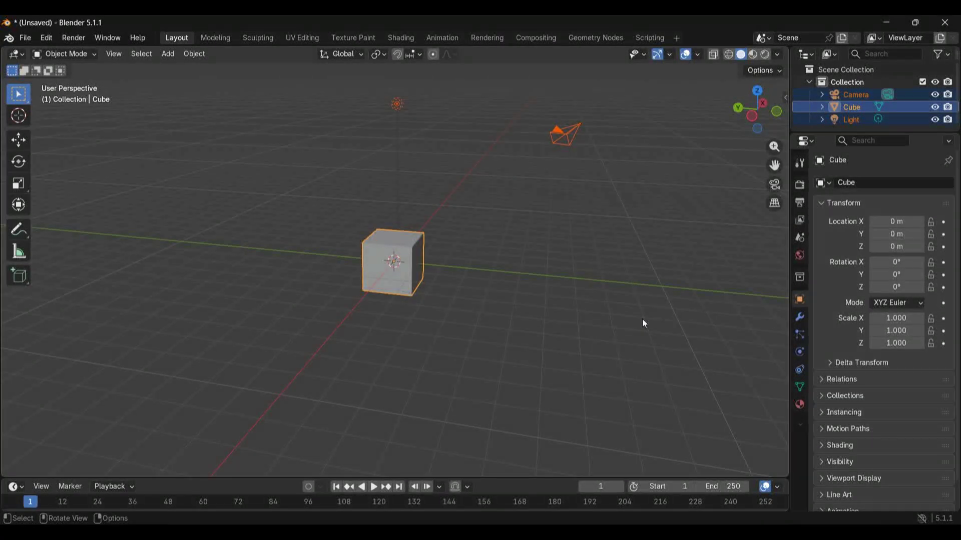
key(h)
middle_drag(644, 323, 644, 324)
middle_drag(696, 227, 750, 183)
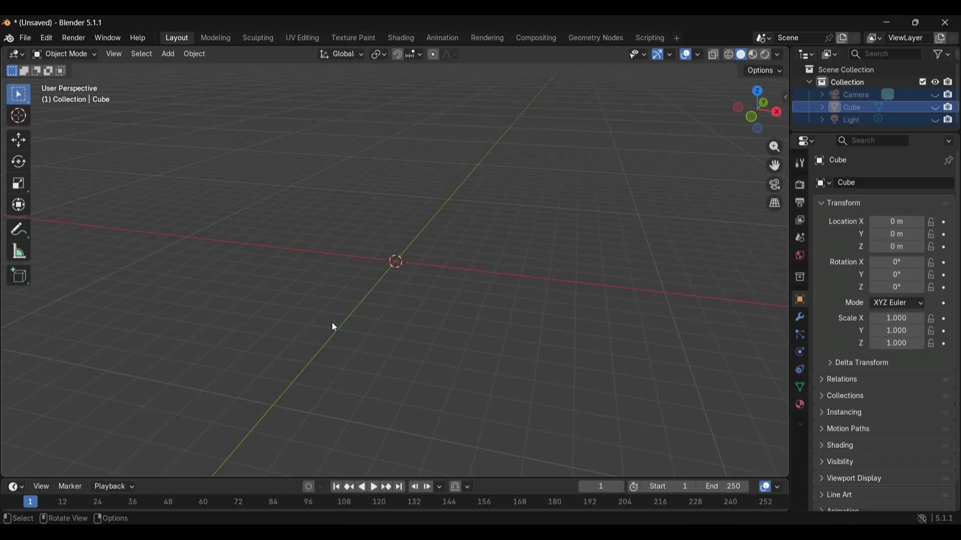
Reveal all hidden objects and clear the selection.
key(alt+h)
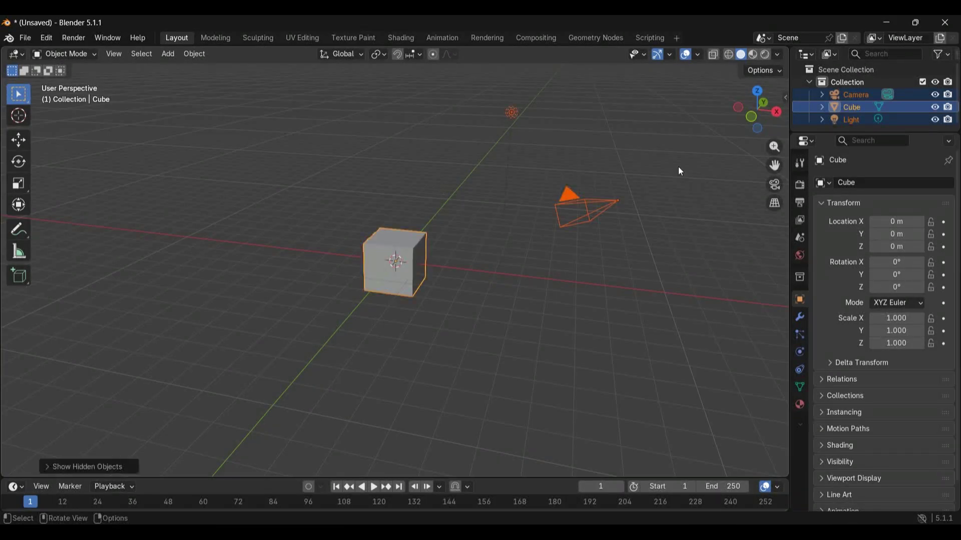
click(283, 257)
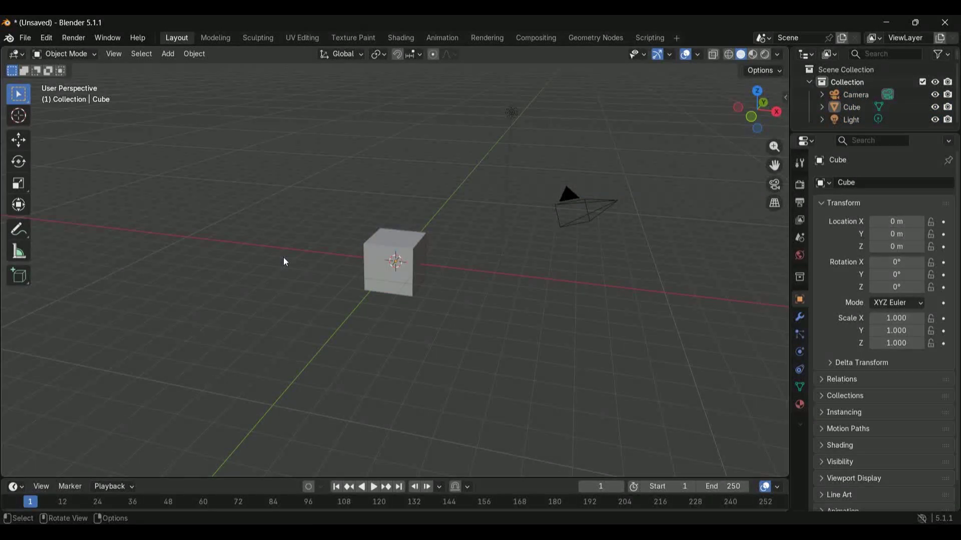
Examine the cube, camera and light from all sides by rotating, panning and zooming the 3D view.
middle_drag(284, 257, 333, 295)
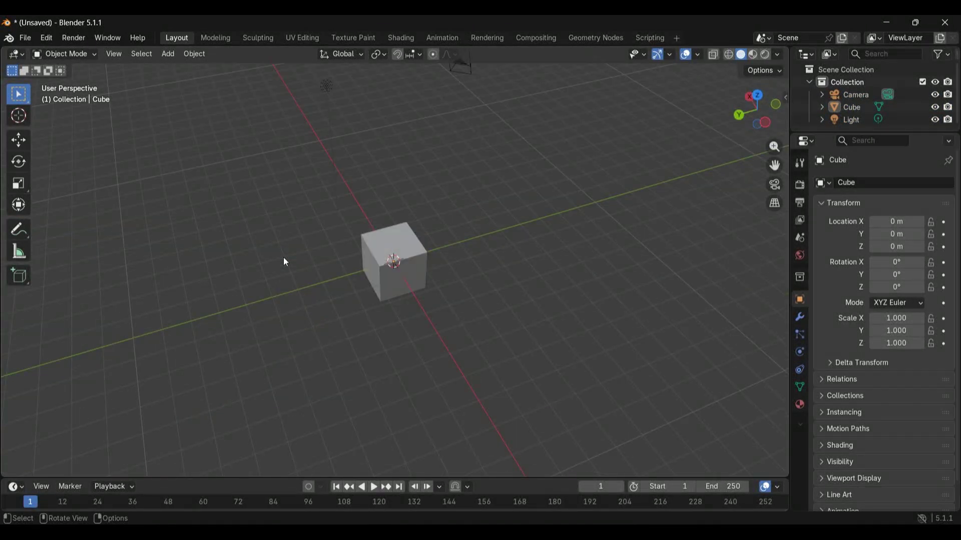
middle_drag(283, 257, 380, 255)
middle_drag(283, 258, 285, 262)
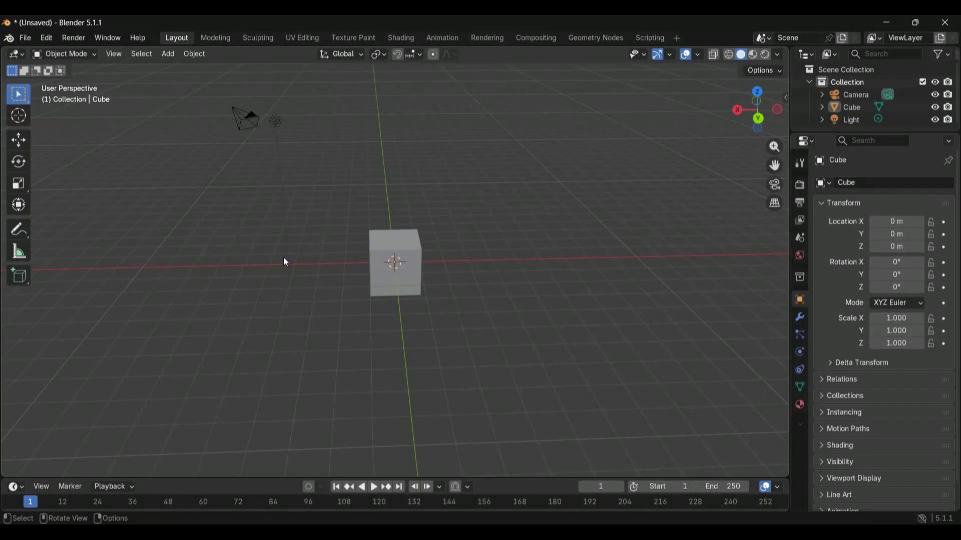
middle_drag(284, 258, 169, 210)
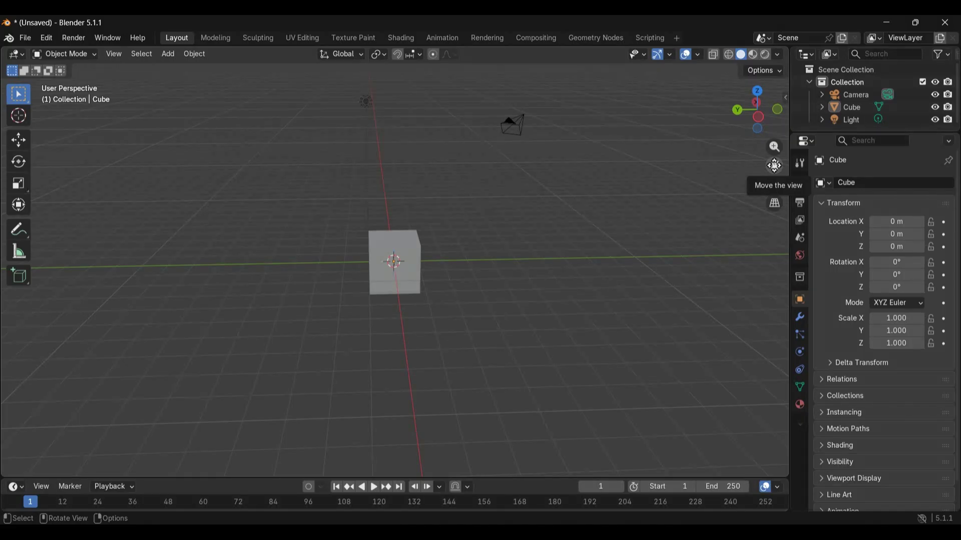
drag(775, 166, 743, 197)
scroll(253, 324, down, 5)
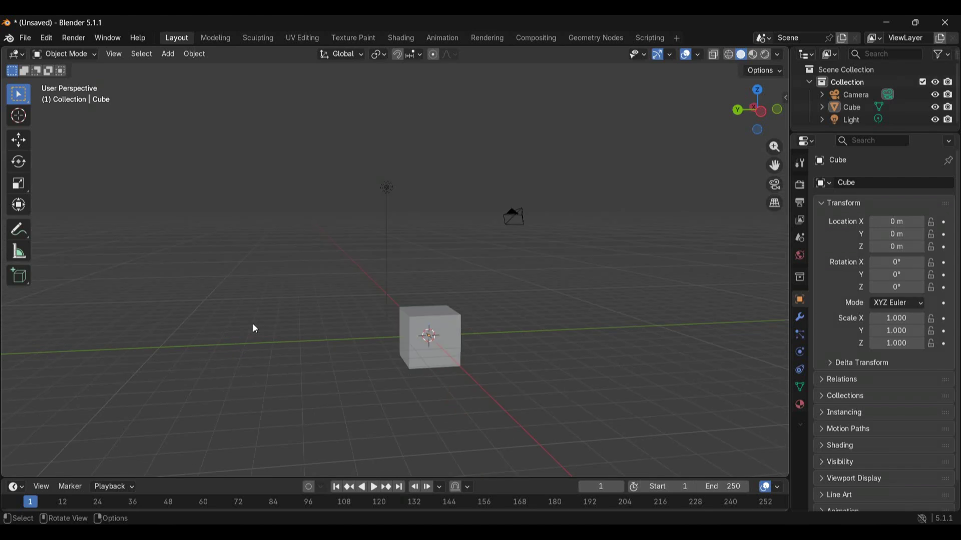
scroll(253, 324, up, 5)
drag(774, 167, 774, 164)
drag(774, 169, 766, 131)
scroll(274, 288, left, 5)
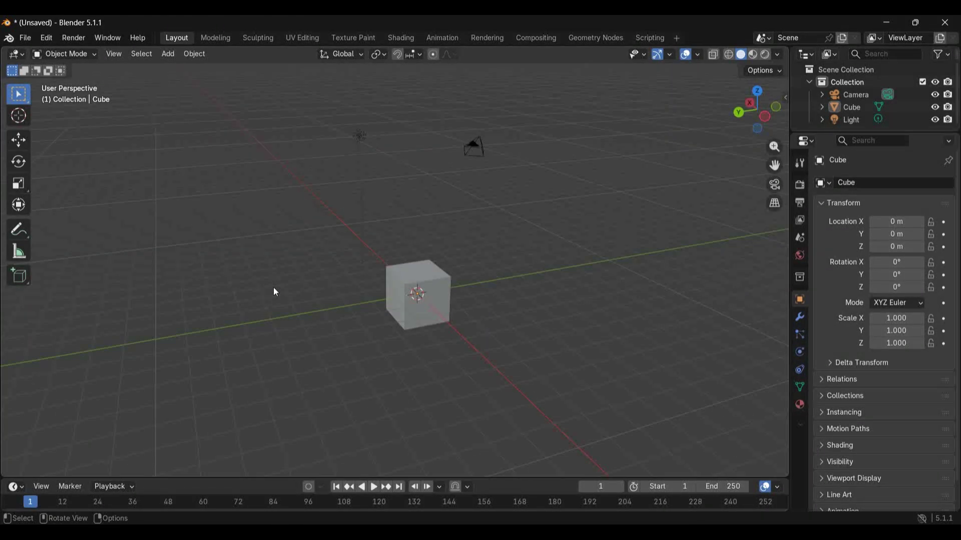
scroll(273, 288, left, 10)
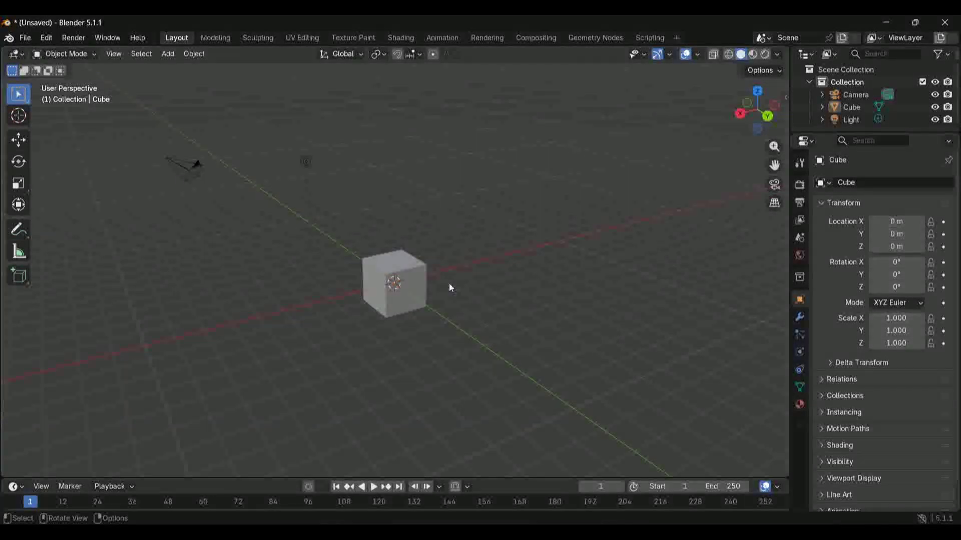
scroll(395, 359, right, 10)
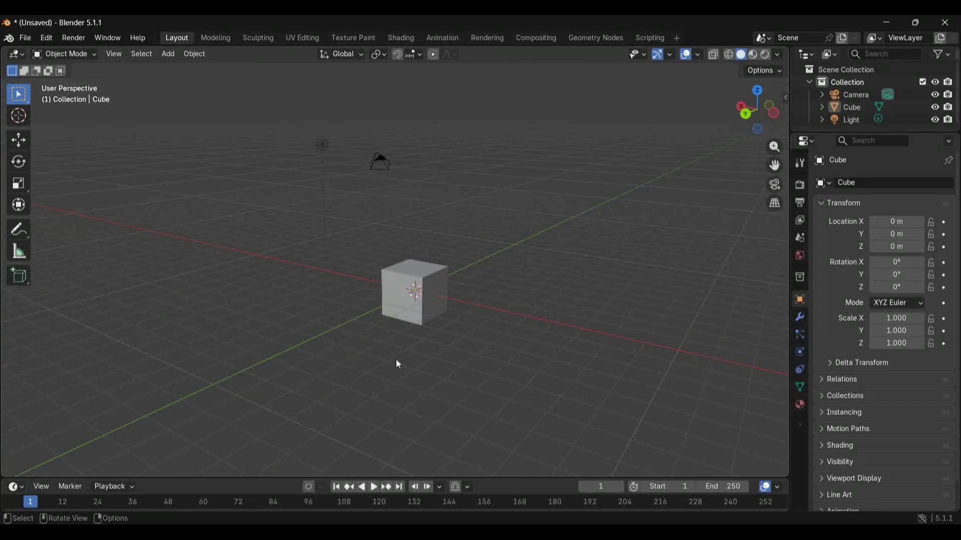
scroll(395, 359, left, 4)
scroll(395, 359, left, 8)
scroll(396, 359, right, 10)
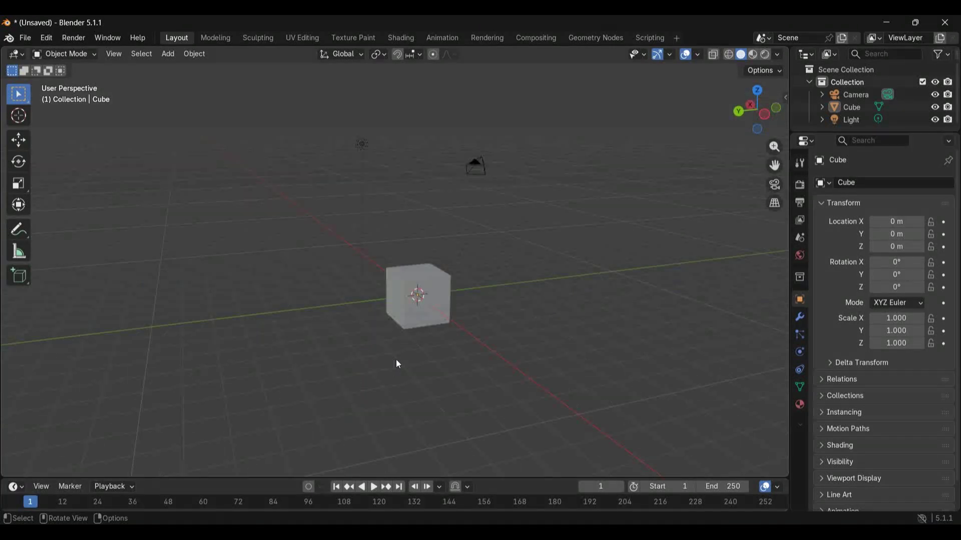
scroll(395, 359, left, 10)
scroll(395, 359, left, 10)
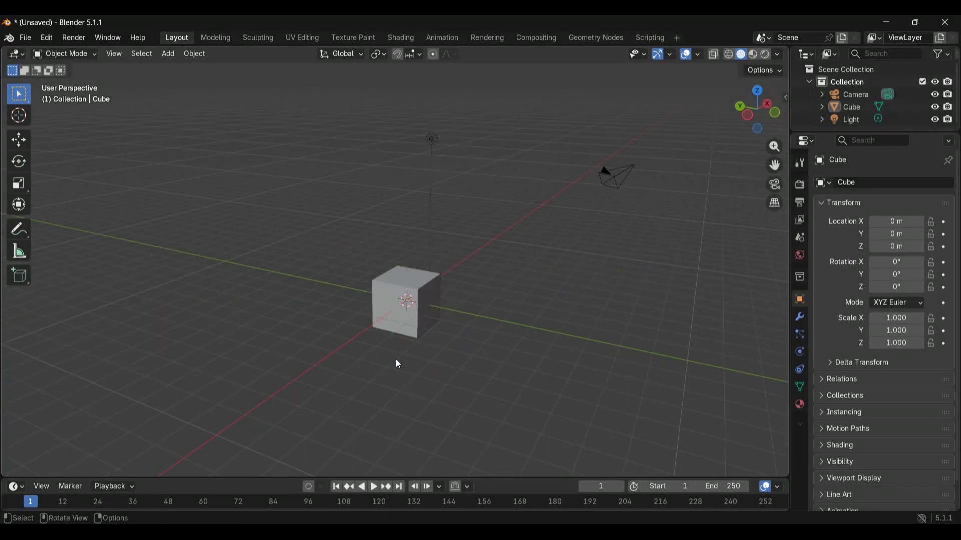
scroll(396, 359, left, 8)
scroll(395, 360, left, 5)
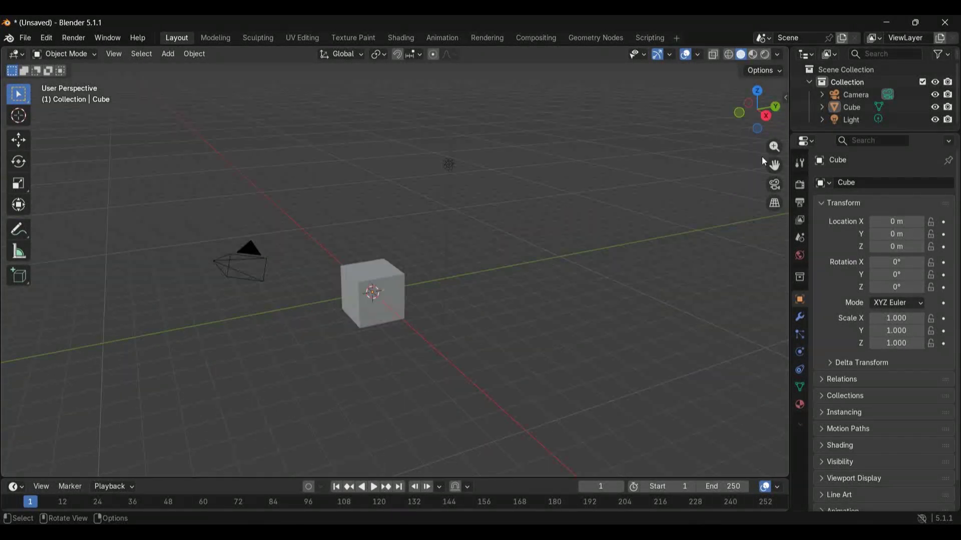
drag(774, 165, 721, 155)
scroll(418, 249, down, 1)
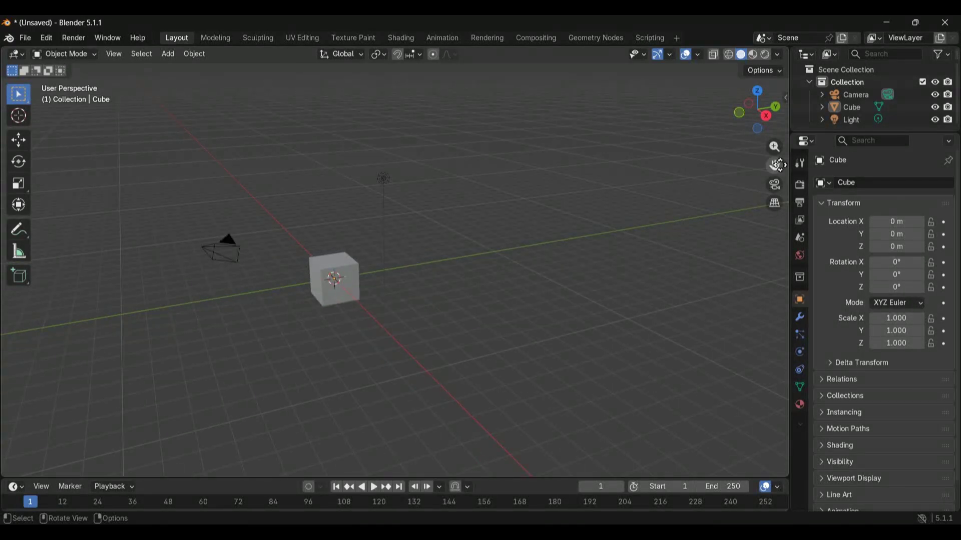
drag(776, 165, 889, 188)
scroll(554, 245, up, 2)
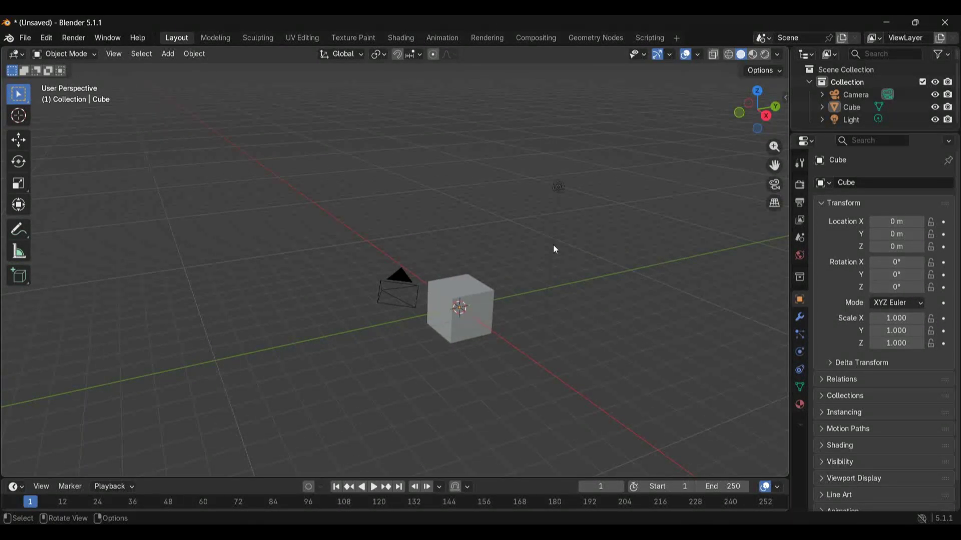
Inspect the cube and its surroundings from above, near ground level and from the opposite side.
middle_drag(553, 244, 431, 232)
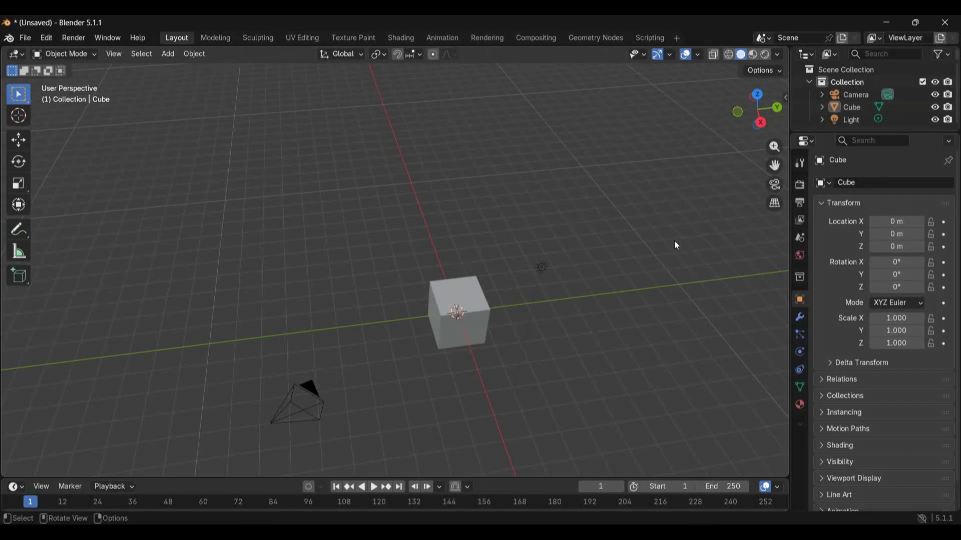
middle_drag(563, 267, 564, 268)
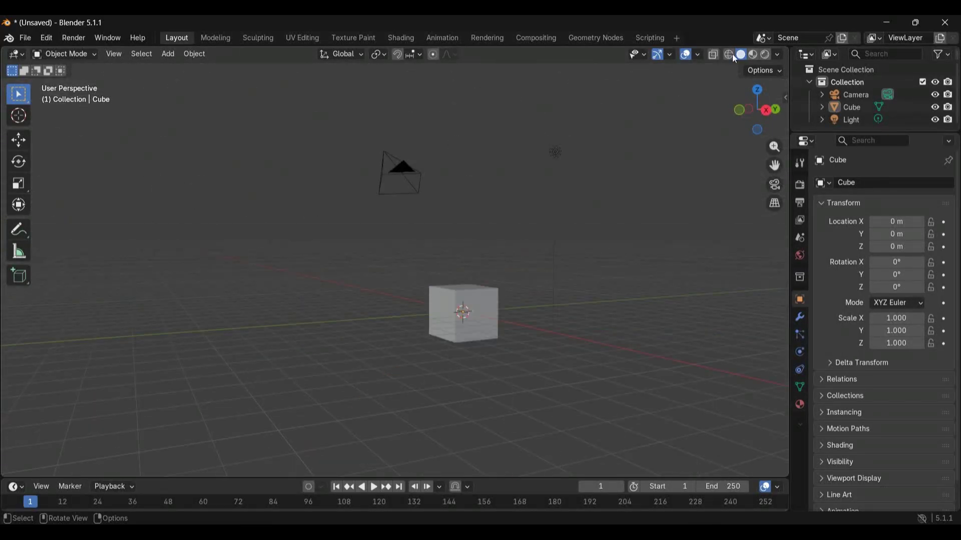
middle_drag(434, 273, 434, 274)
drag(776, 165, 784, 168)
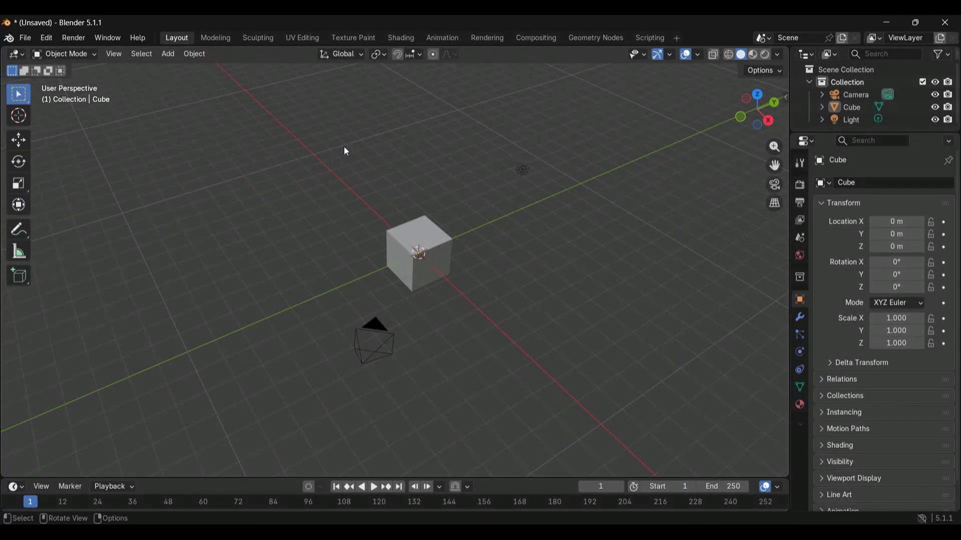
middle_drag(344, 147, 234, 162)
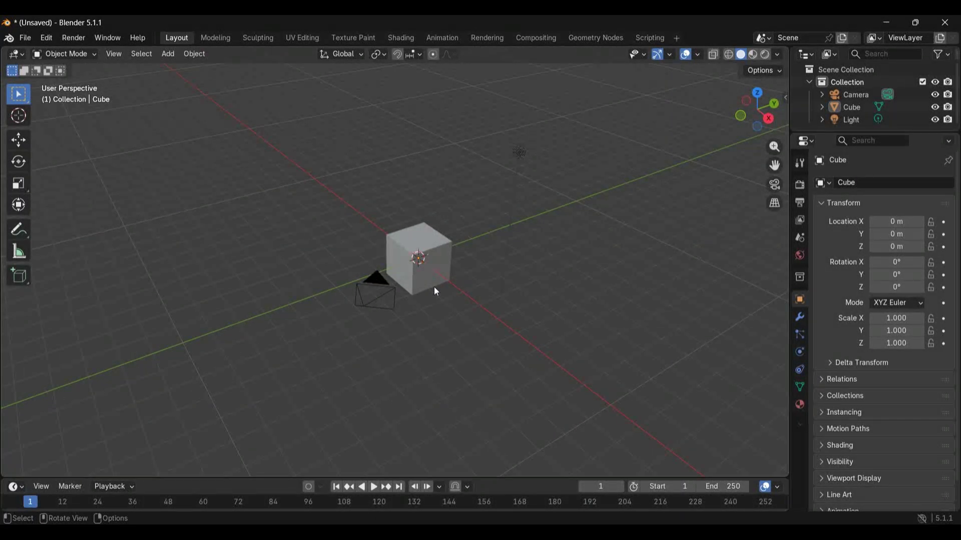
middle_drag(434, 286, 197, 337)
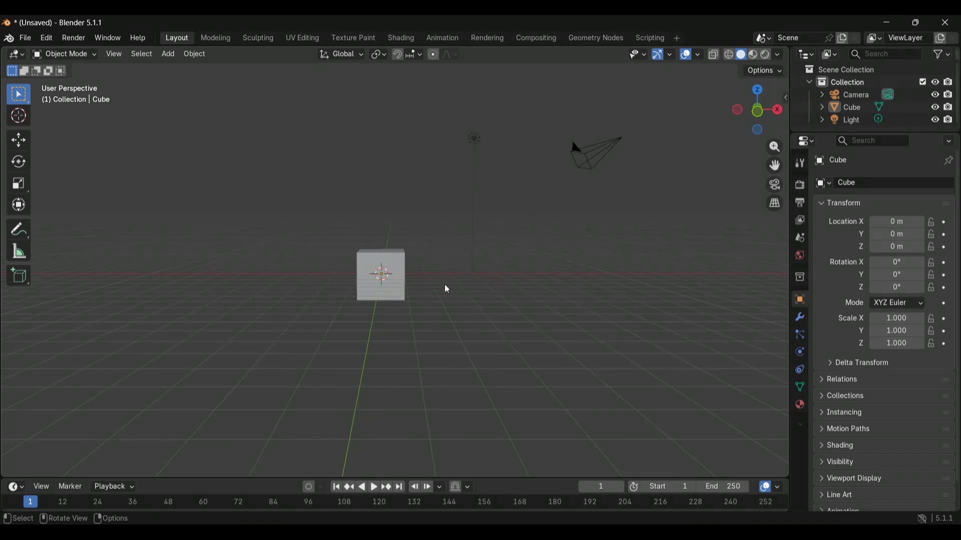
middle_drag(444, 285, 445, 334)
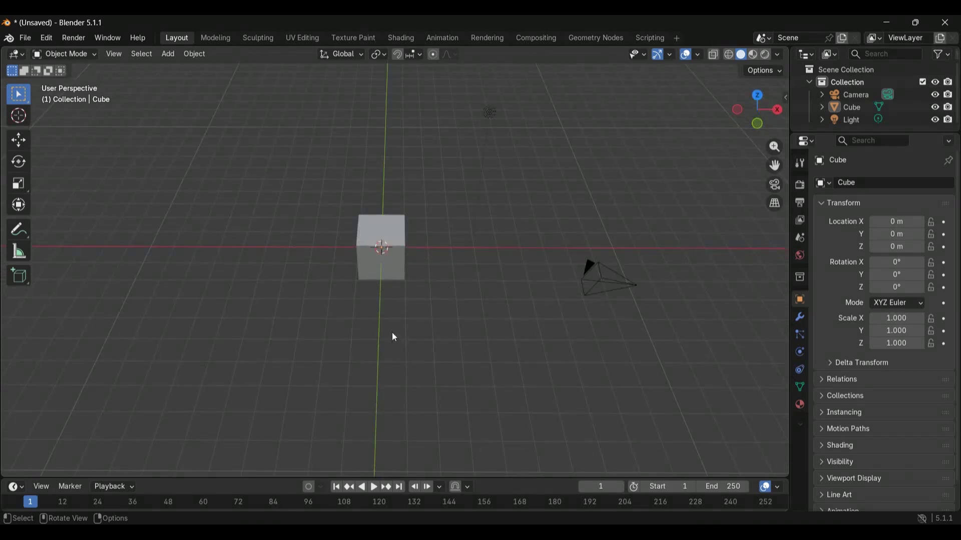
middle_drag(383, 144, 420, 298)
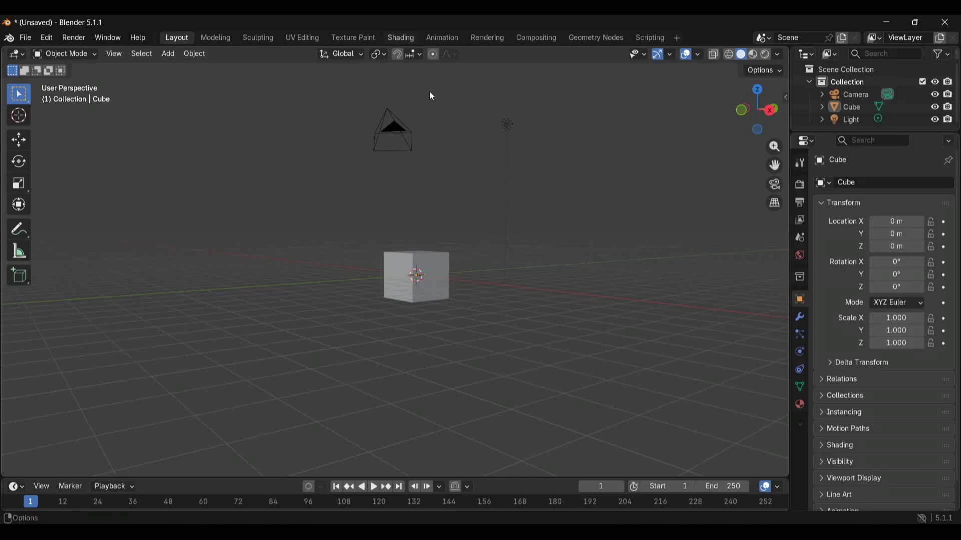
middle_drag(423, 399, 422, 399)
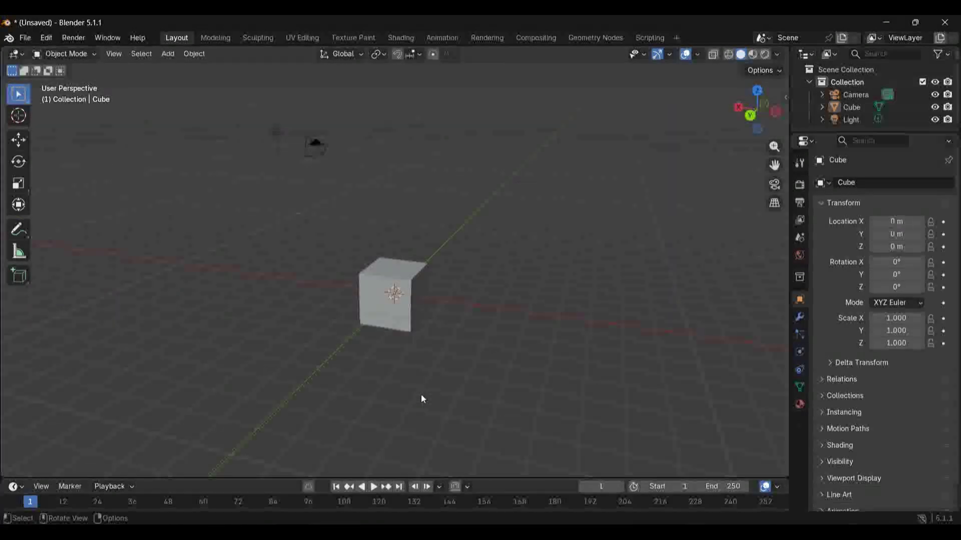
middle_drag(420, 315, 419, 314)
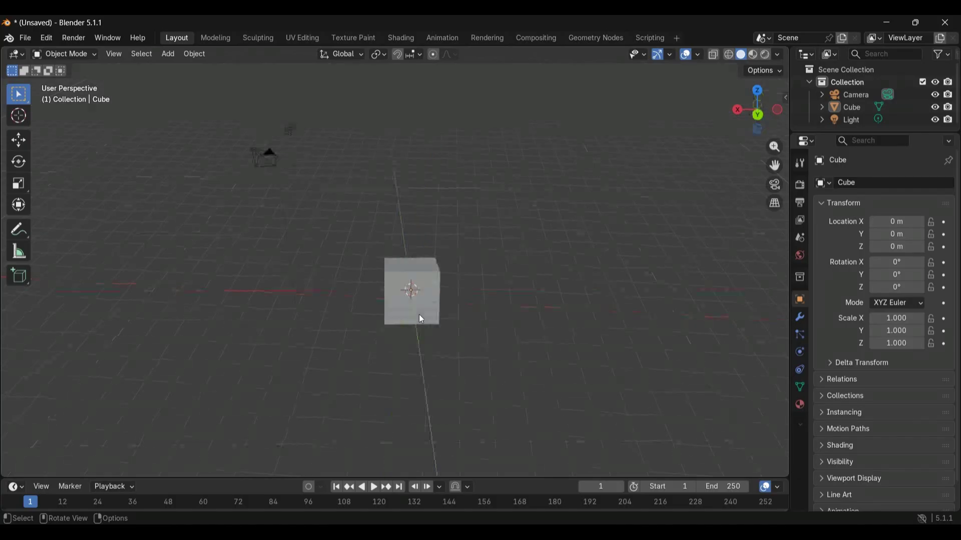
scroll(474, 304, down, 1)
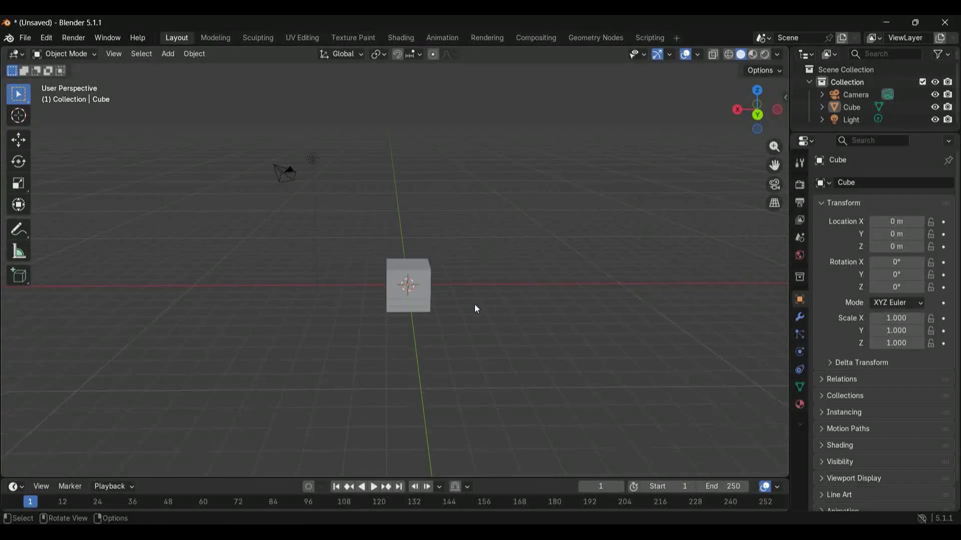
Hide only the default cube, keeping the camera and light shown.
middle_drag(477, 309, 355, 166)
middle_drag(440, 286, 396, 260)
click(400, 273)
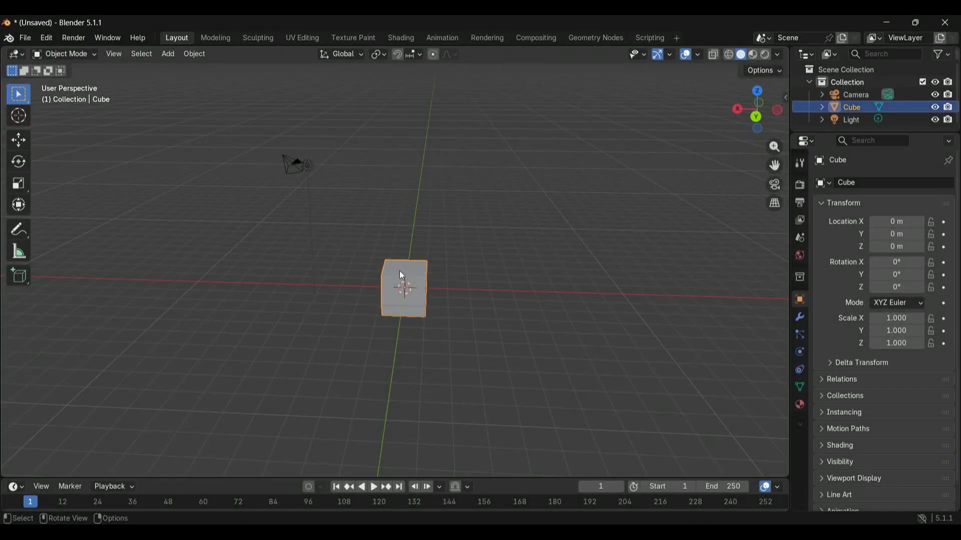
key(h)
Add a Monkey mesh to the scene at the world origin.
key(shift+a)
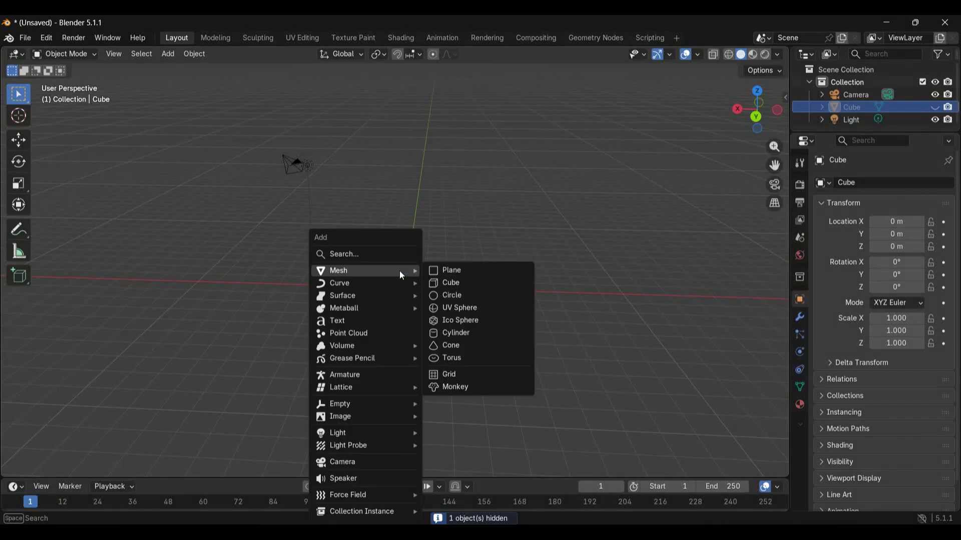
mouse_move(389, 267)
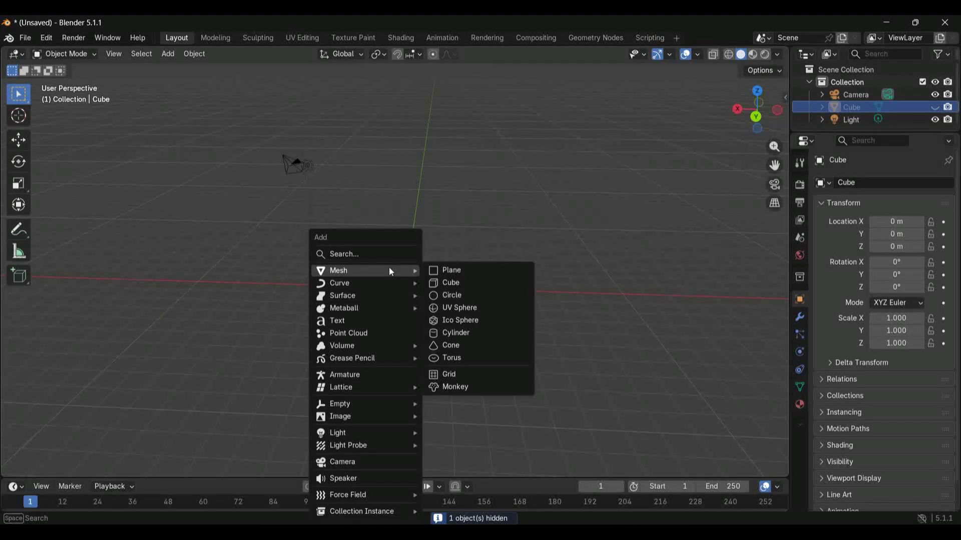
click(449, 386)
Try to rotate the monkey head 90° about the global Z axis.
middle_drag(364, 290, 349, 250)
text(rz)
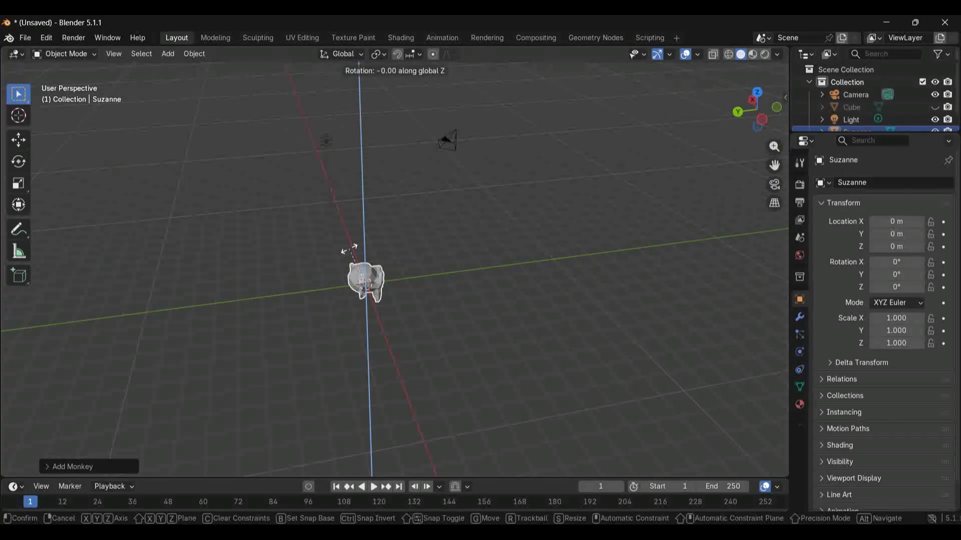
text(90)
key(Return)
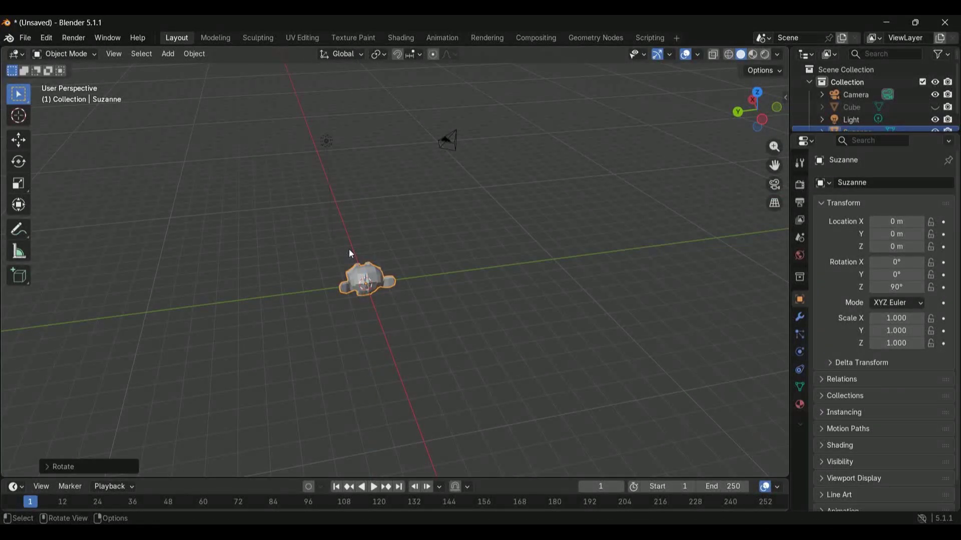
middle_drag(350, 249, 358, 317)
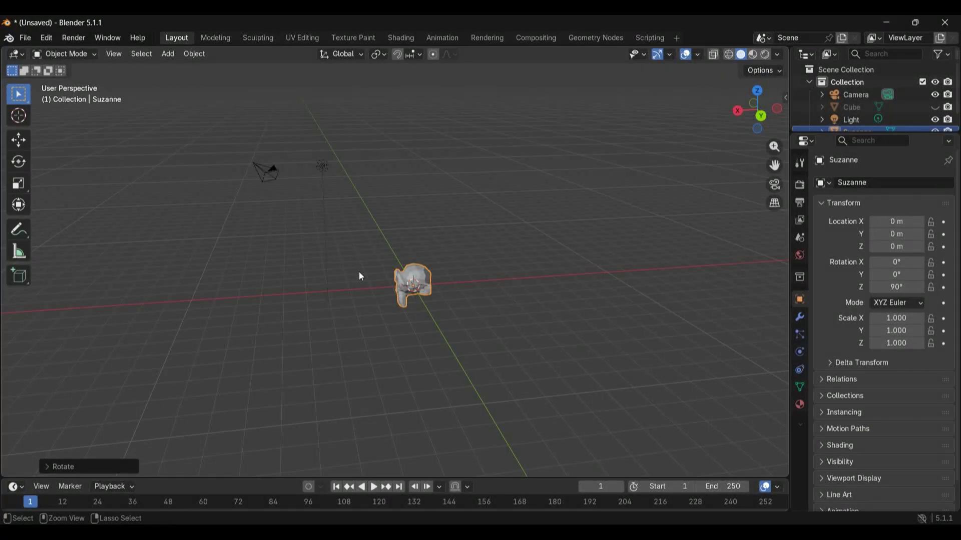
key(ctrl+z)
Examine the monkey head with the camera and light from the front, side, back and slightly above.
middle_drag(359, 272, 359, 272)
scroll(359, 273, up, 2)
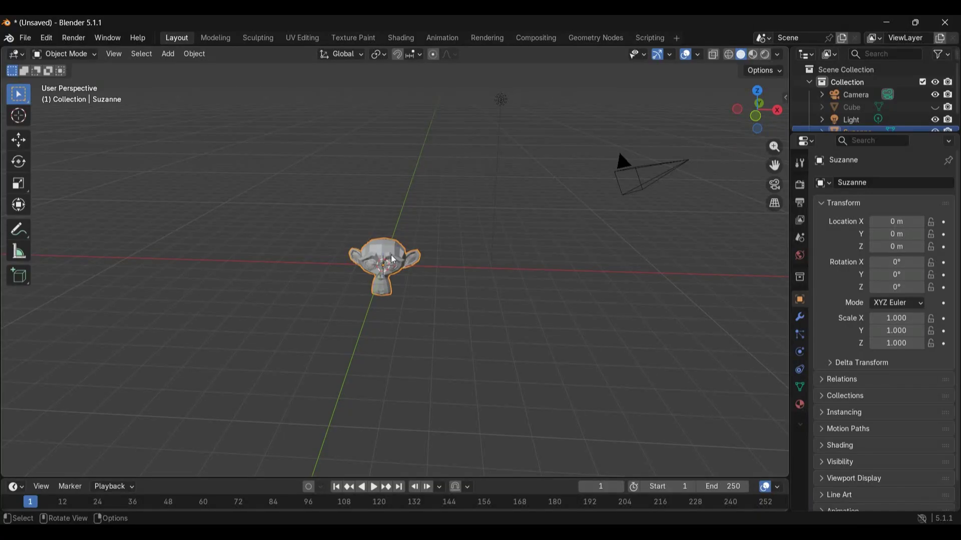
mouse_move(425, 157)
middle_down()
mouse_move(376, 145)
mouse_move(427, 158)
middle_up()
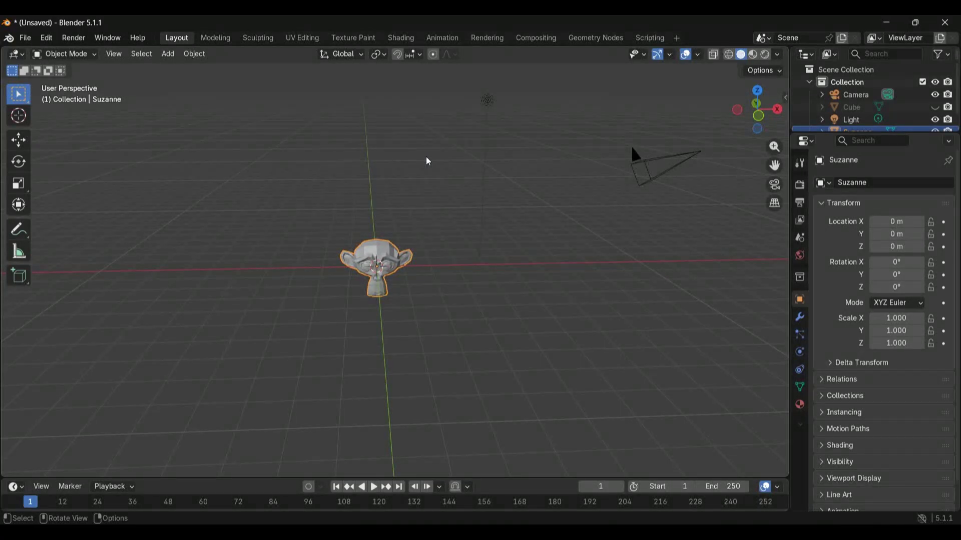
middle_drag(427, 158, 332, 231)
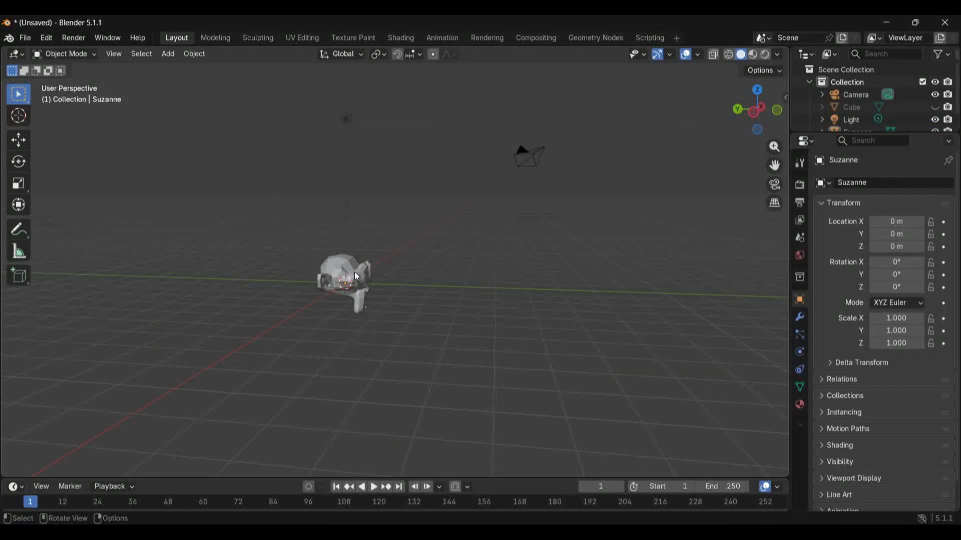
middle_drag(385, 313, 327, 371)
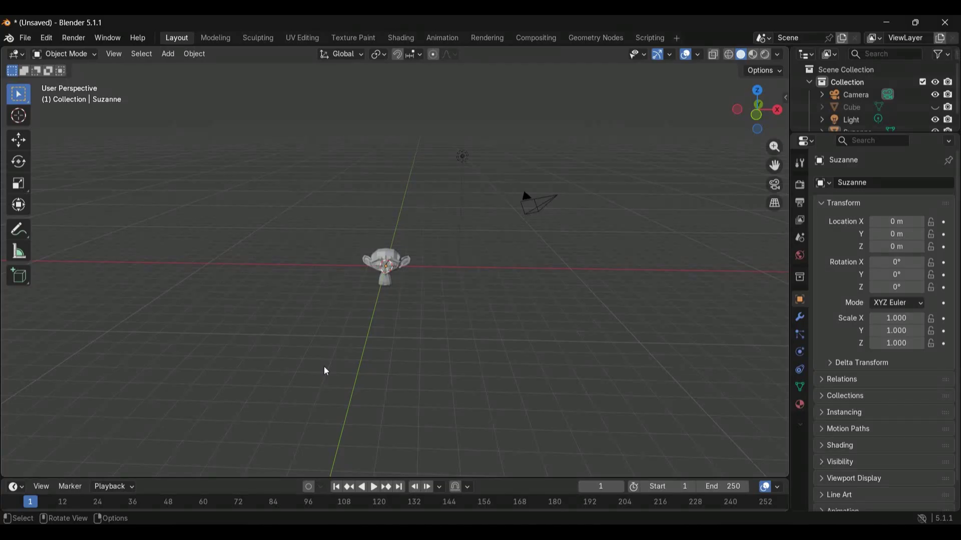
middle_drag(373, 288, 368, 190)
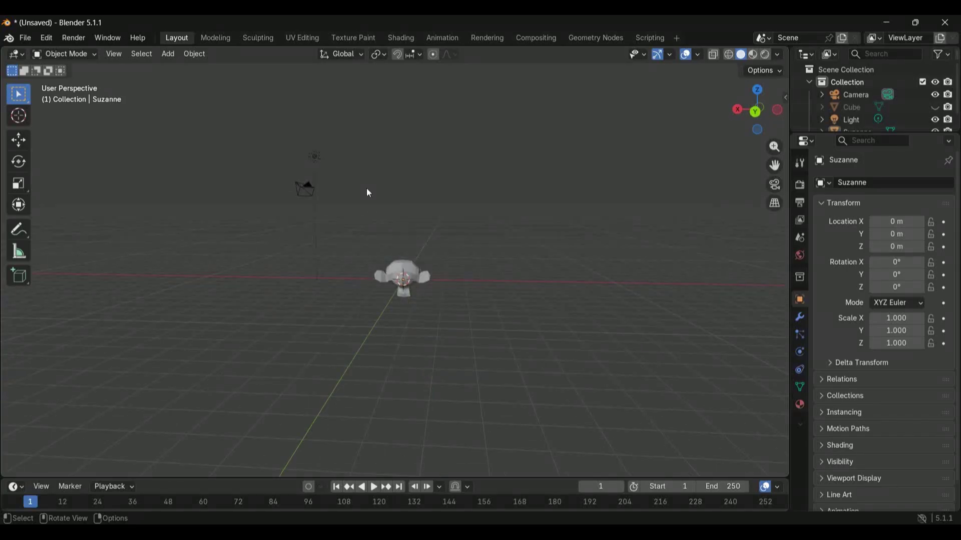
middle_drag(299, 384, 297, 339)
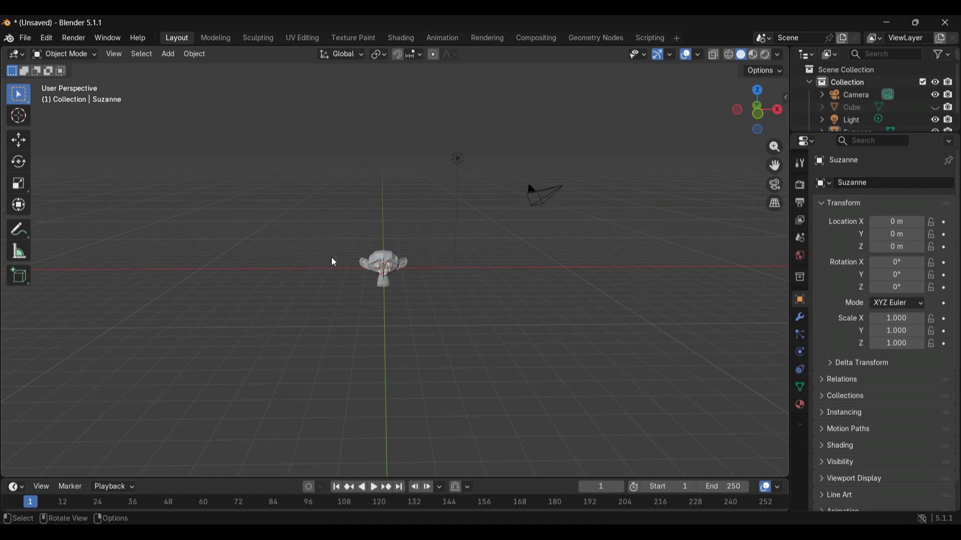
scroll(331, 257, up, 5)
middle_drag(331, 257, 403, 295)
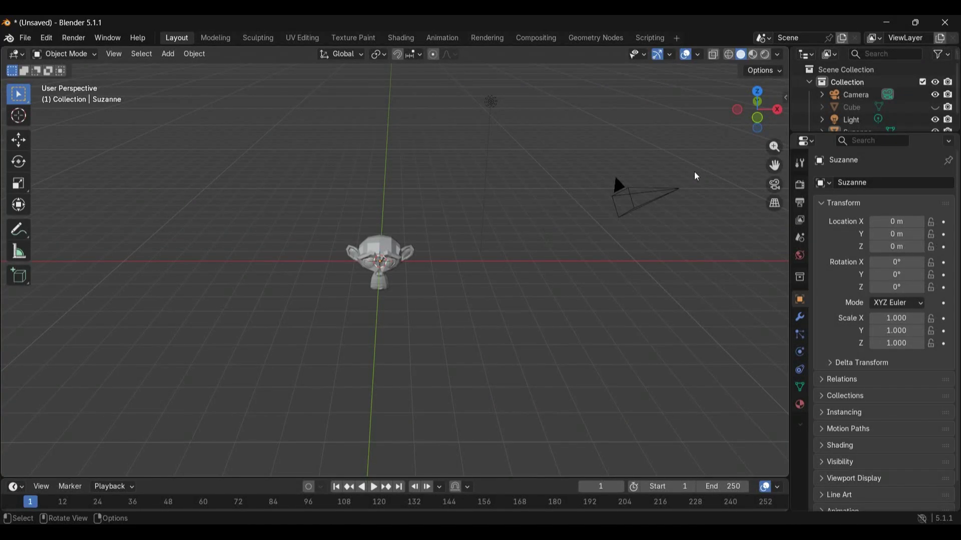
mouse_move(314, 295)
middle_down()
mouse_move(410, 283)
mouse_move(332, 290)
mouse_move(329, 276)
mouse_move(320, 298)
mouse_move(345, 316)
mouse_move(331, 295)
middle_up()
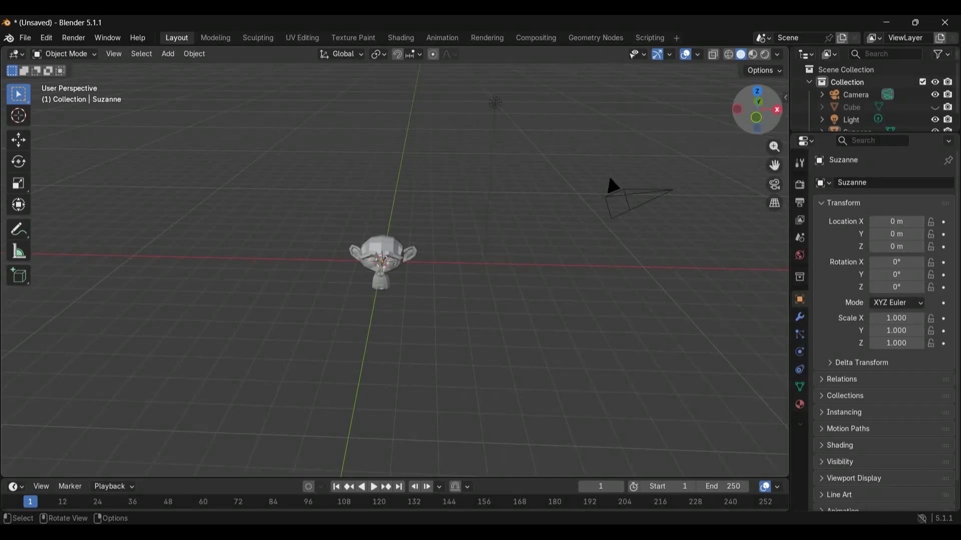
Practise returning to the right orthographic view of the monkey head from freely rotated perspective views.
mouse_move(779, 118)
mouse_down()
mouse_move(736, 127)
mouse_move(783, 114)
mouse_up()
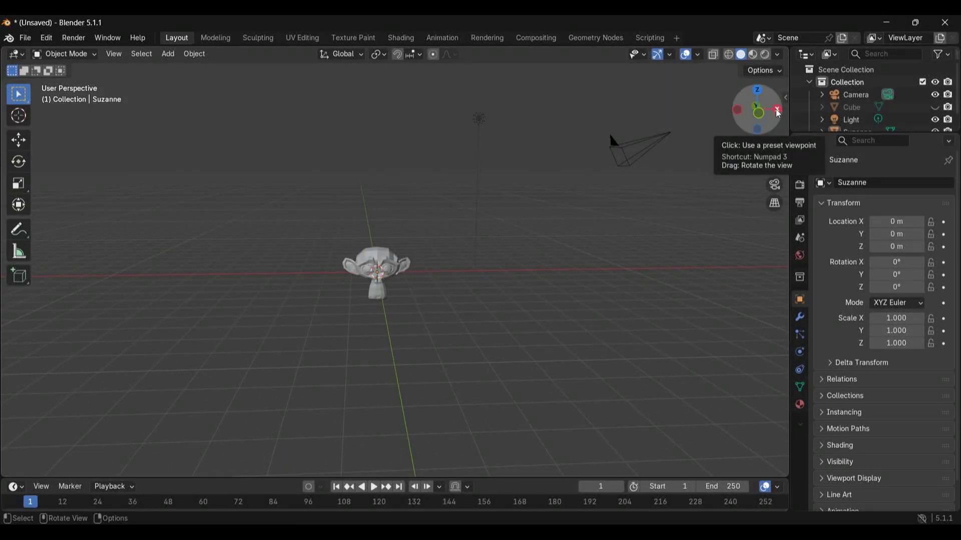
click(778, 111)
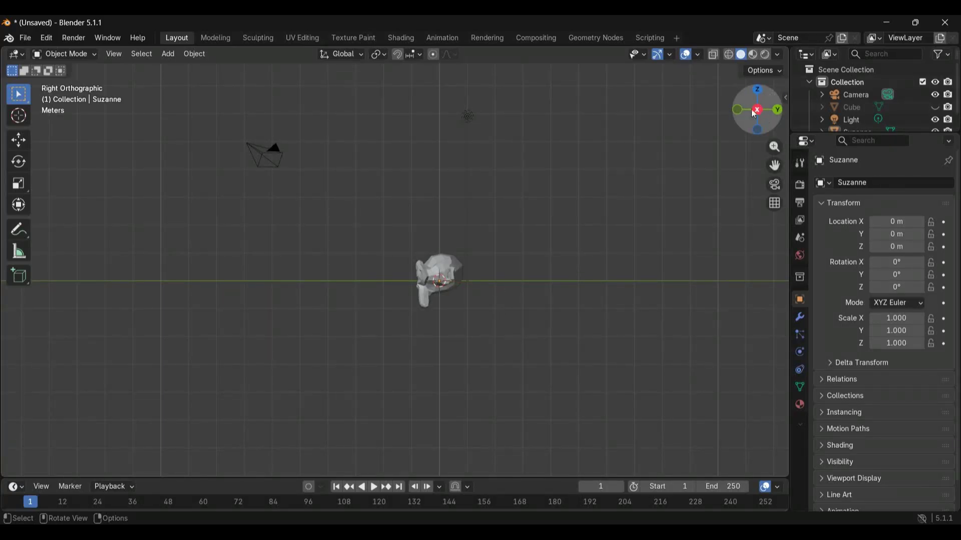
mouse_move(439, 289)
middle_down()
mouse_move(441, 307)
mouse_move(441, 297)
middle_up()
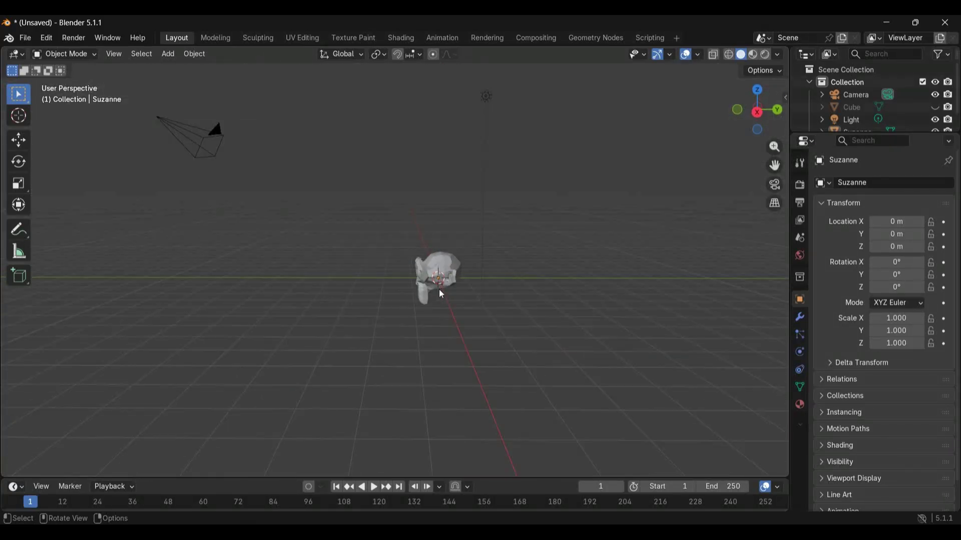
click(756, 115)
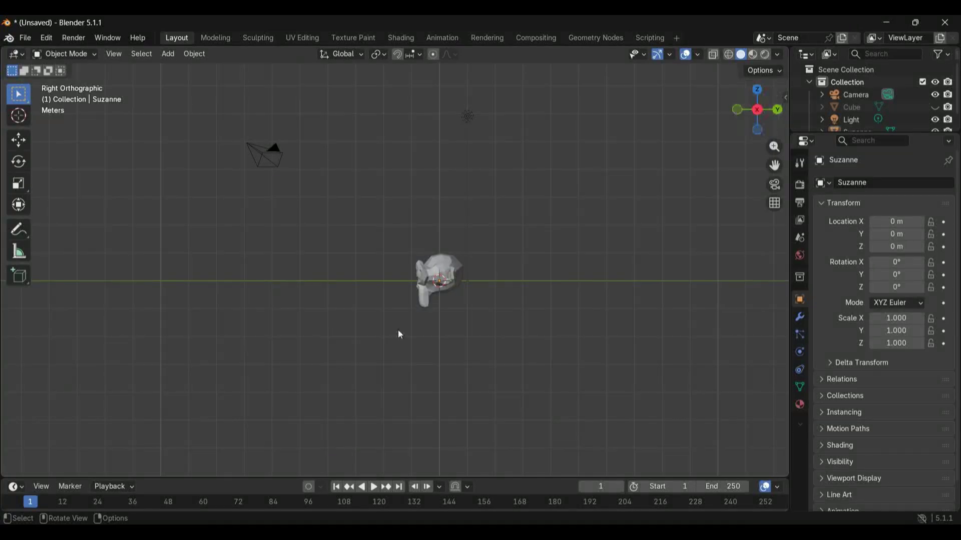
middle_drag(376, 282, 379, 303)
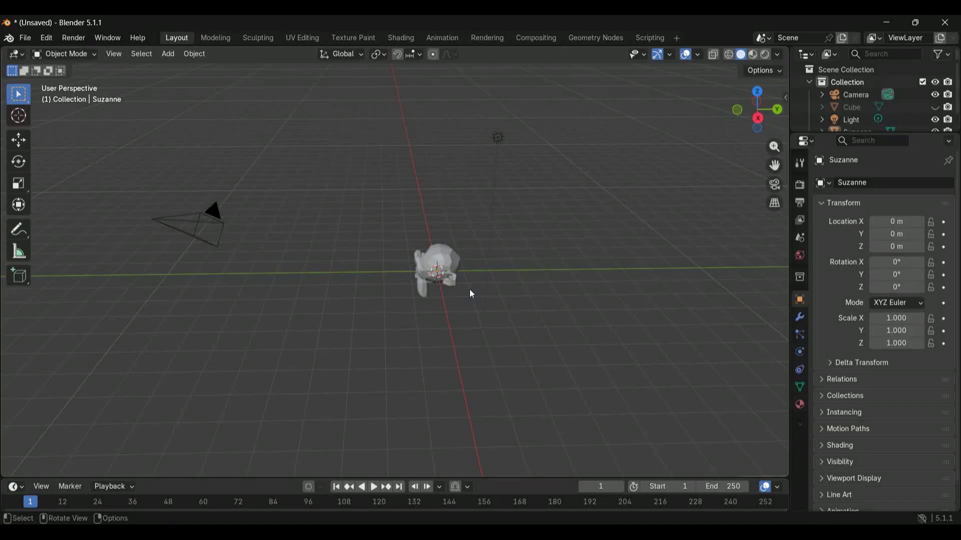
key(KP_3)
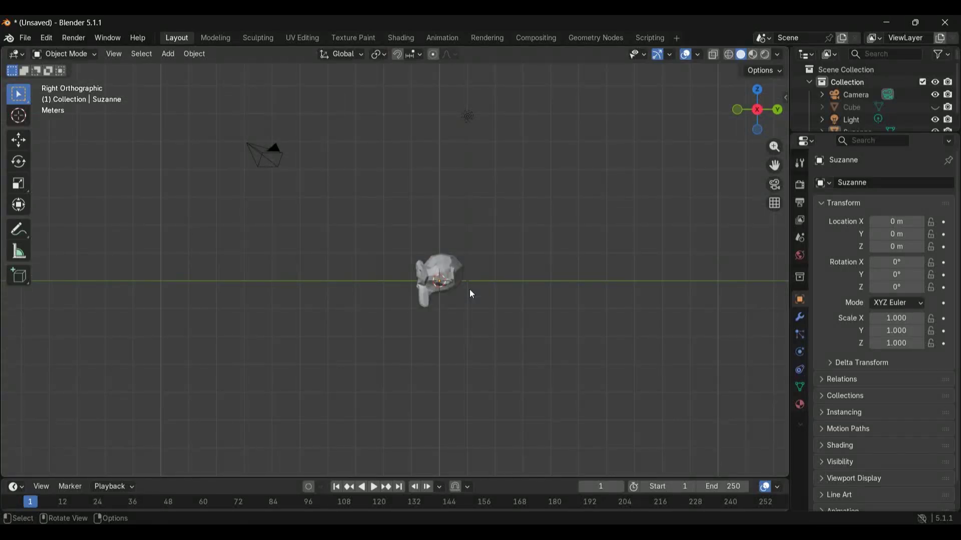
mouse_move(469, 289)
middle_down()
mouse_move(472, 320)
mouse_move(469, 289)
middle_up()
key(KP_3)
Show the monkey head in the left orthographic view and return to a free perspective.
drag(756, 114, 755, 110)
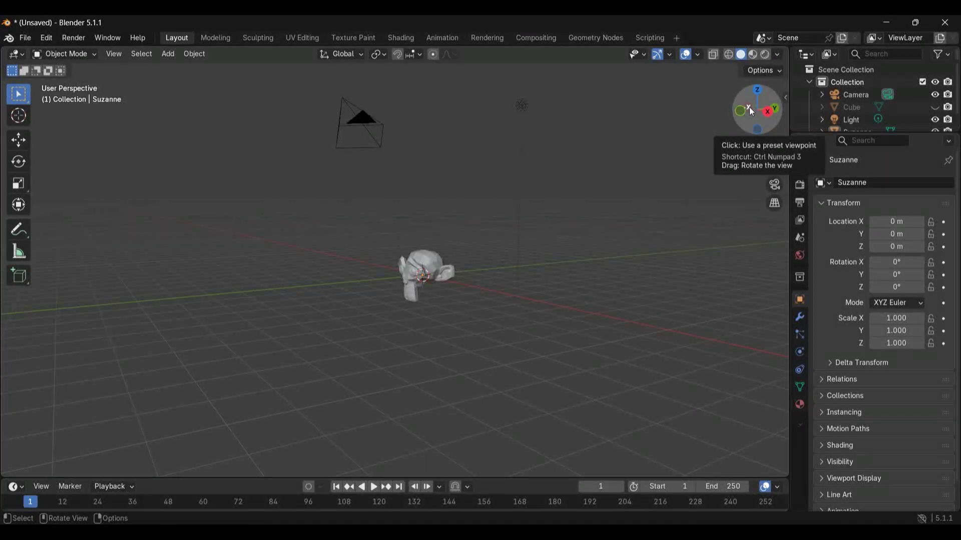
click(746, 107)
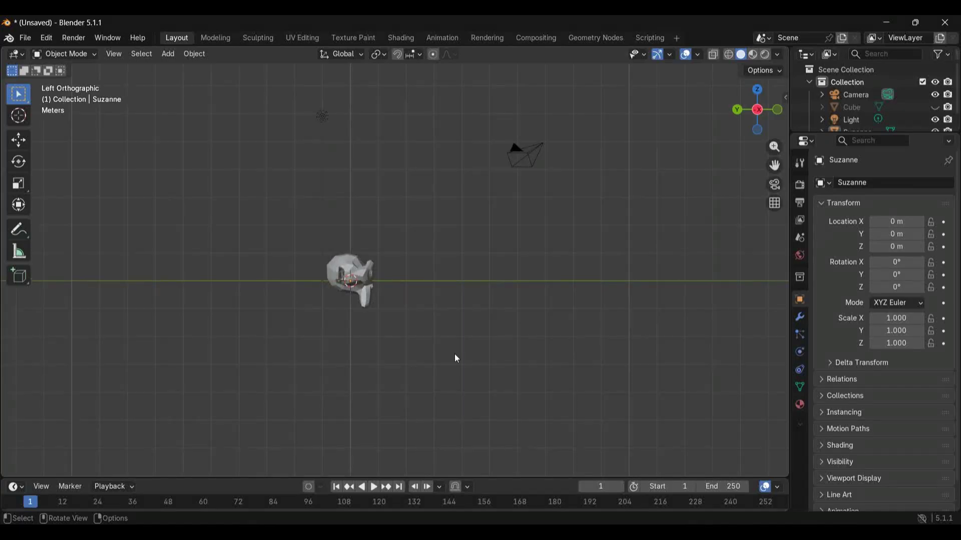
mouse_move(454, 354)
middle_down()
mouse_move(320, 344)
mouse_move(452, 353)
middle_up()
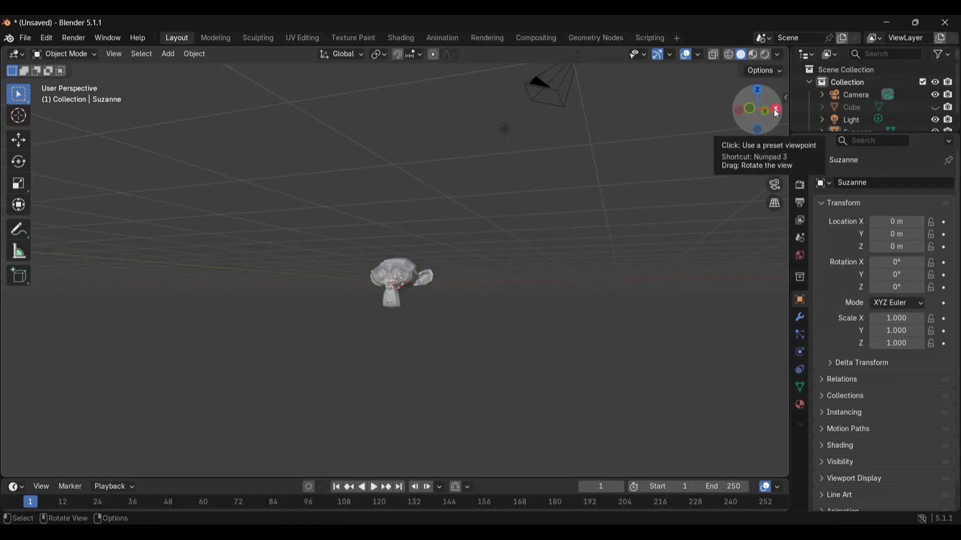
Cycle the monkey head through the right, left, back and front orthographic views.
key(KP_3)
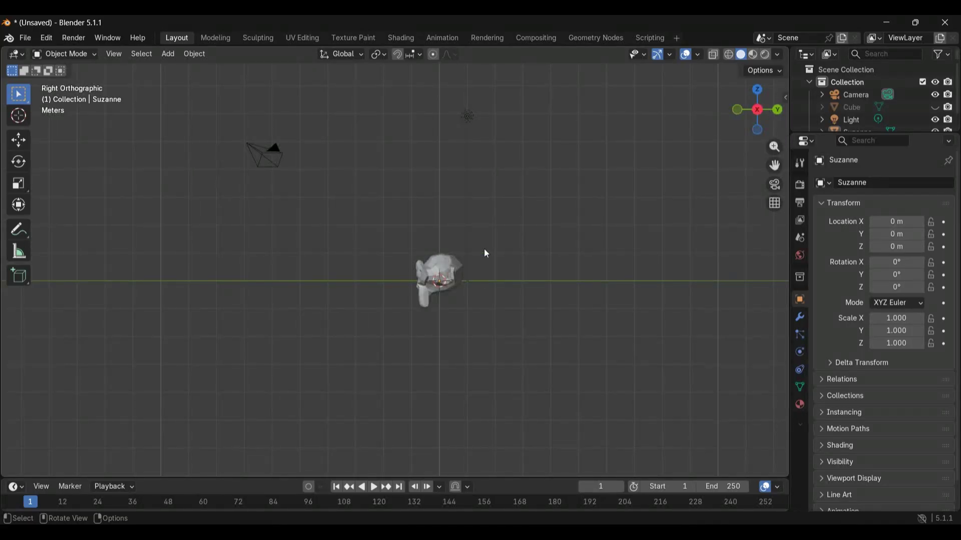
key(ctrl+KP_3)
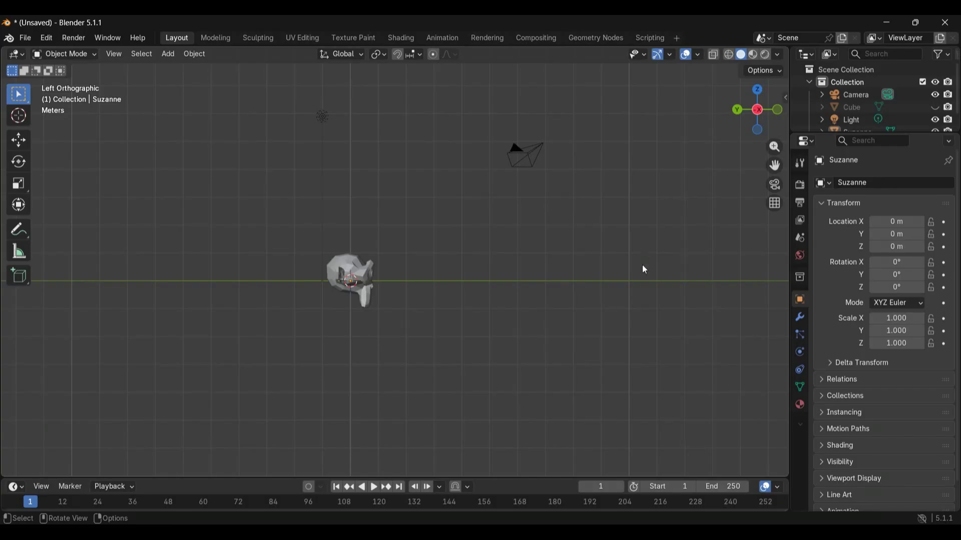
click(739, 116)
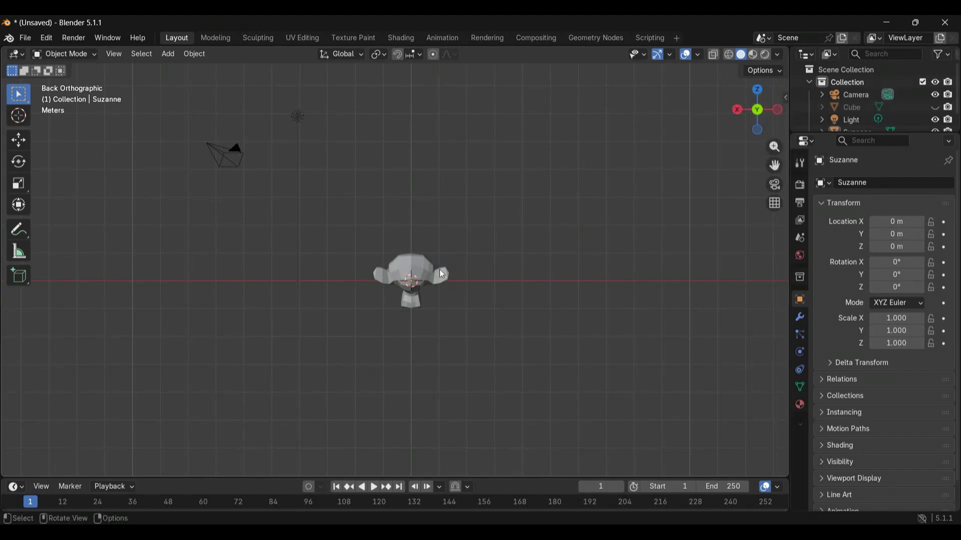
key(KP_1)
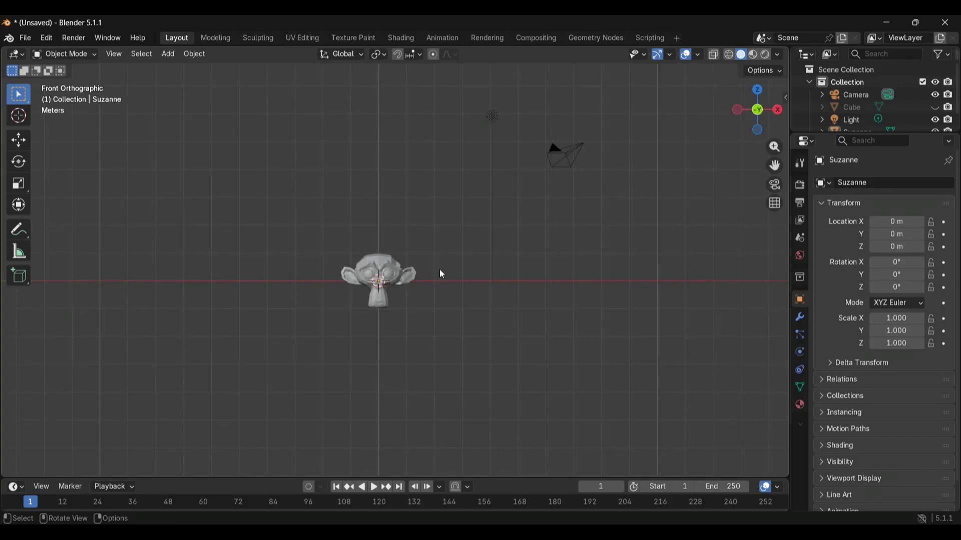
View the monkey head in the top orthographic view and in the opposite bottom orthographic view.
click(761, 94)
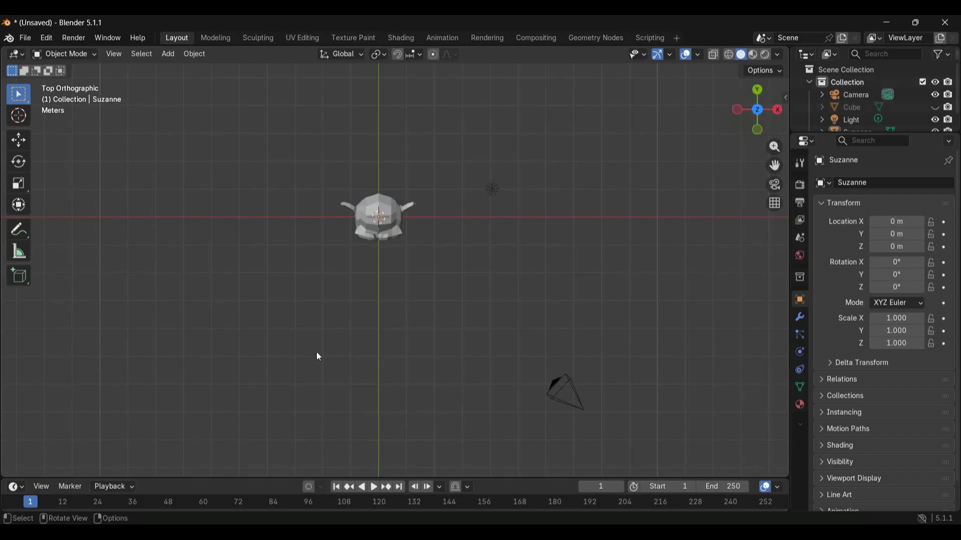
scroll(338, 250, down, 2)
middle_drag(337, 249, 350, 235)
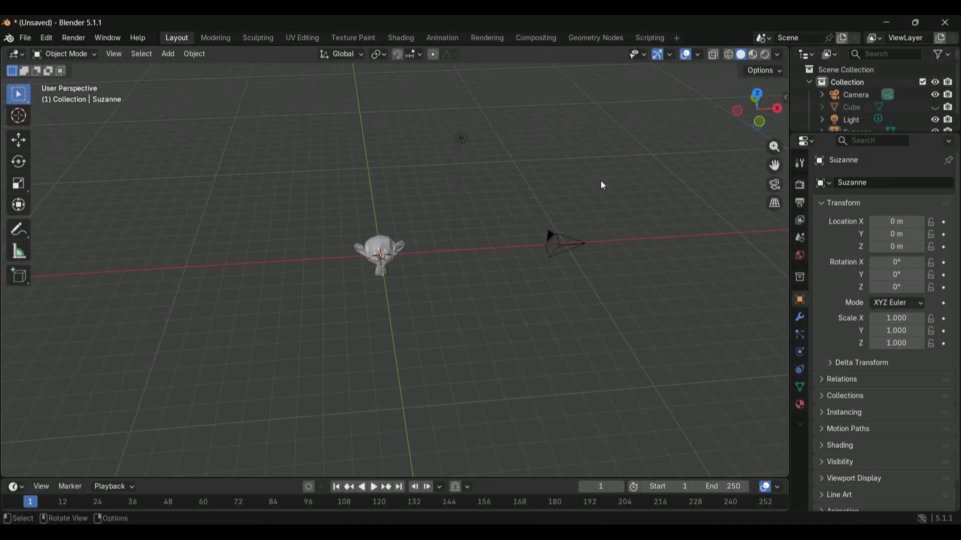
key(KP_7)
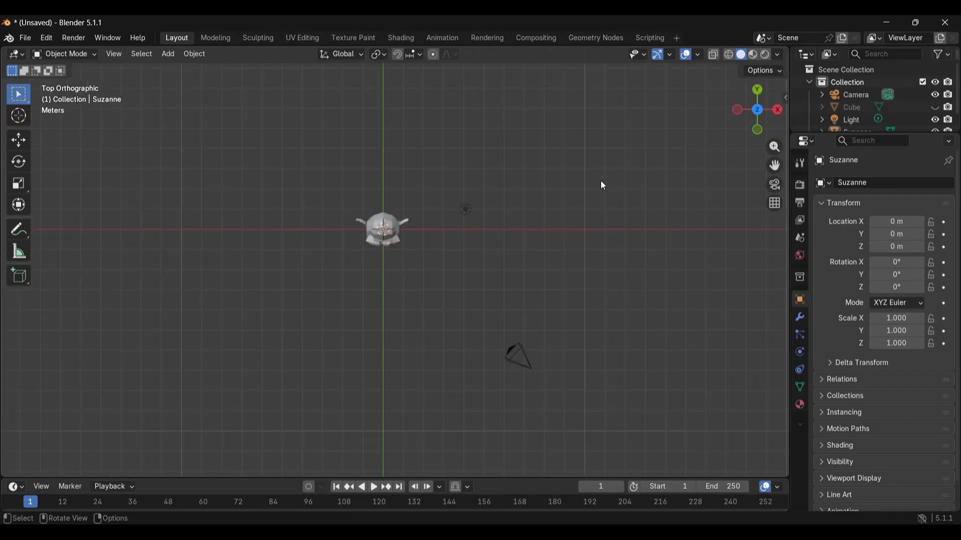
key(ctrl+KP_7)
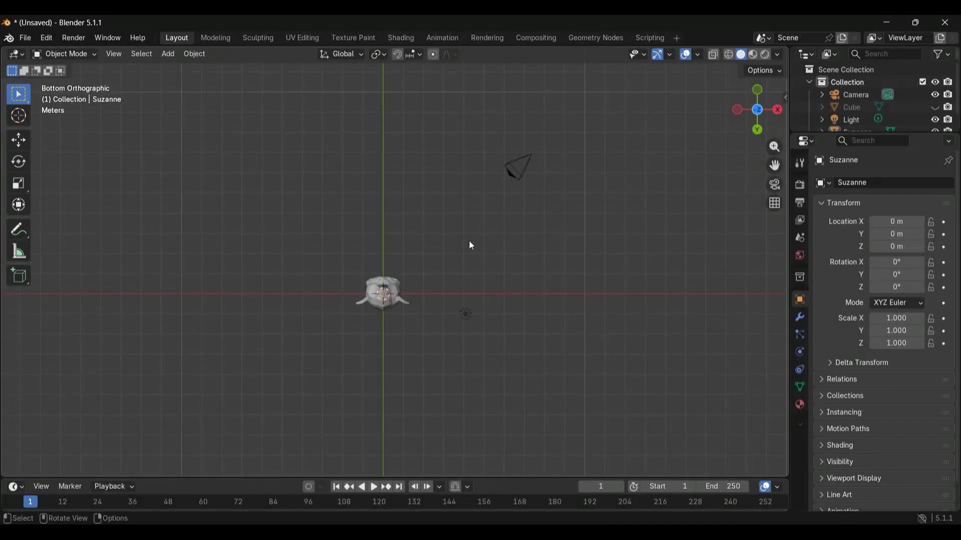
Inspect the monkey head up close from below, in front, above and behind, and finish in the front orthographic view.
scroll(471, 245, up, 5)
scroll(469, 241, up, 1)
middle_drag(470, 241, 466, 296)
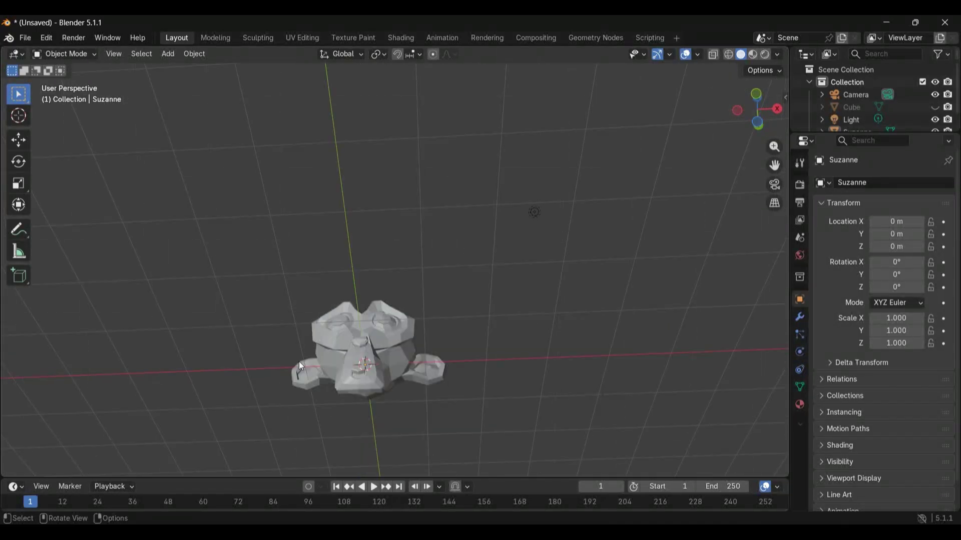
mouse_move(372, 369)
middle_down()
mouse_move(628, 81)
mouse_move(371, 368)
middle_up()
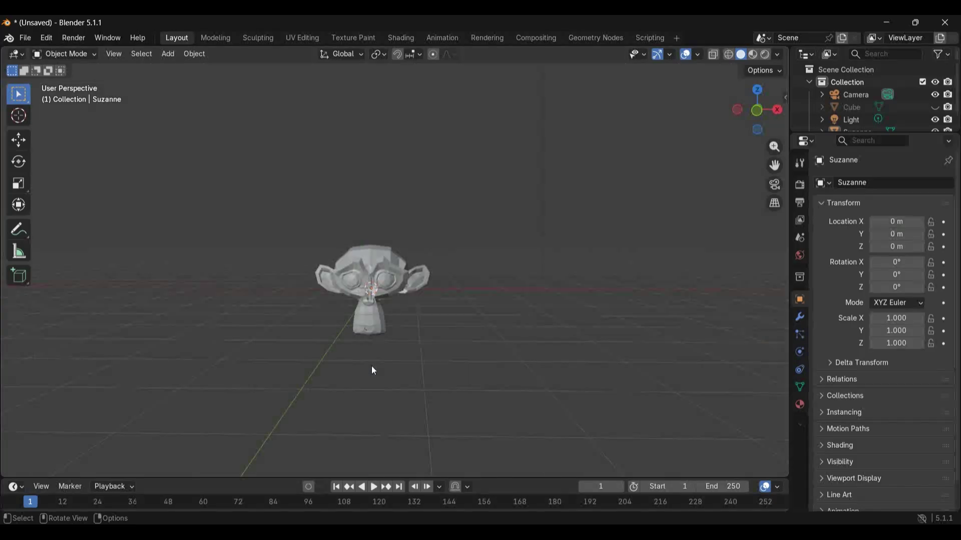
middle_drag(392, 281, 388, 334)
scroll(393, 281, up, 2)
scroll(392, 282, down, 2)
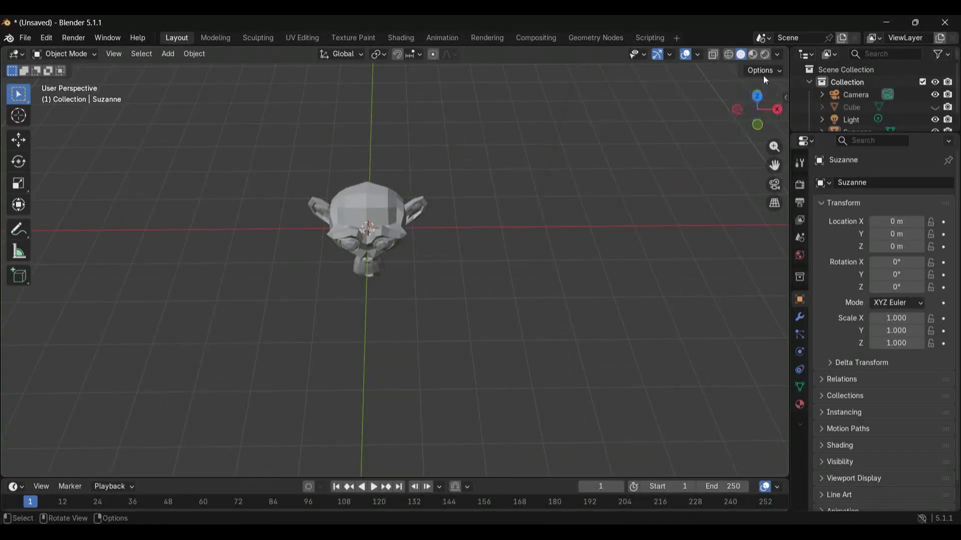
middle_drag(356, 249, 534, 228)
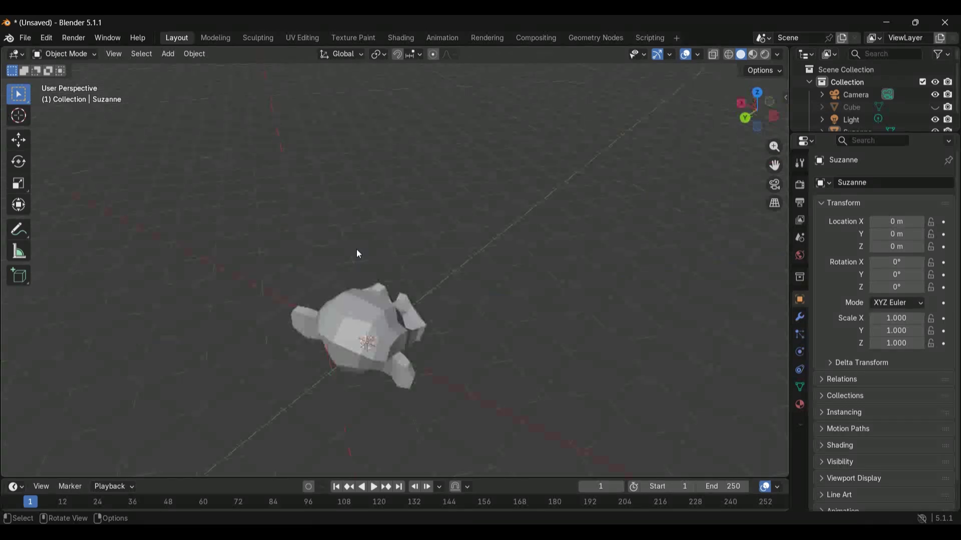
key(KP_1)
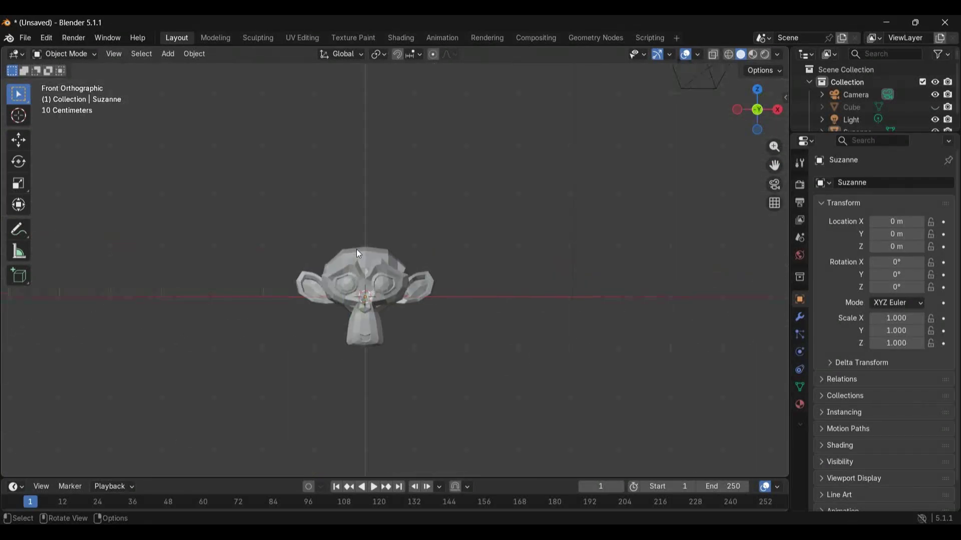
Leave the front orthographic view for a raised perspective of the whole scene and select the light.
scroll(357, 249, down, 2)
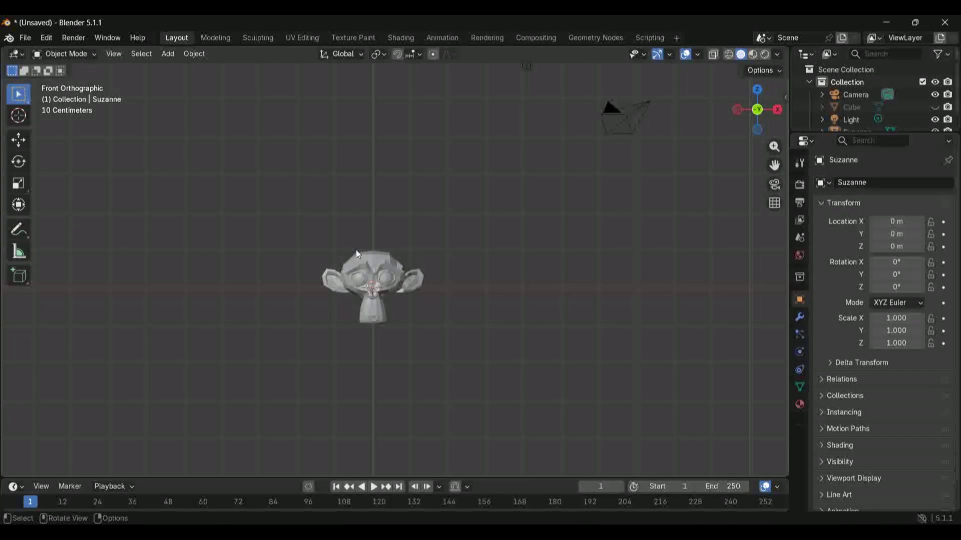
scroll(356, 251, down, 2)
middle_drag(356, 250, 338, 404)
scroll(339, 404, down, 2)
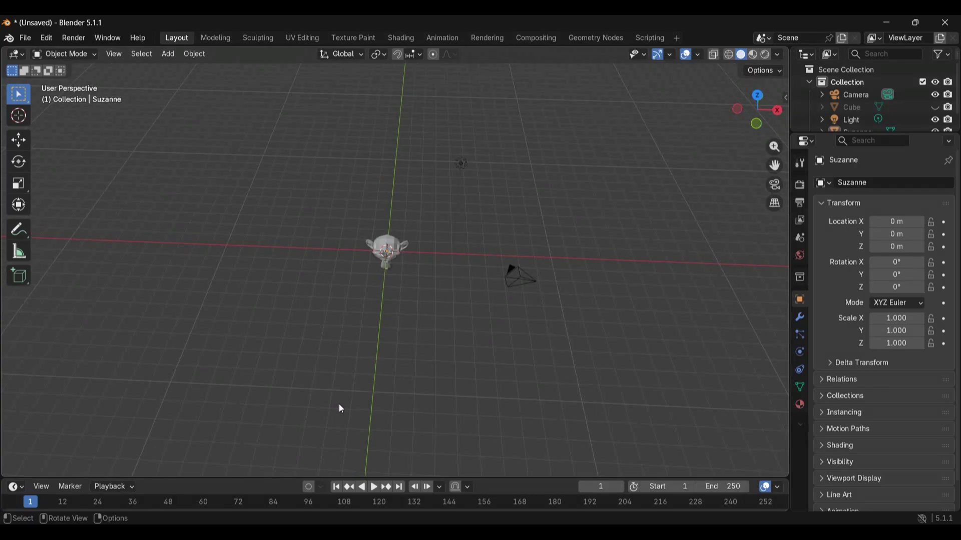
click(470, 167)
Examine the monkey head in perspective from close up and from farther away.
scroll(376, 224, up, 2)
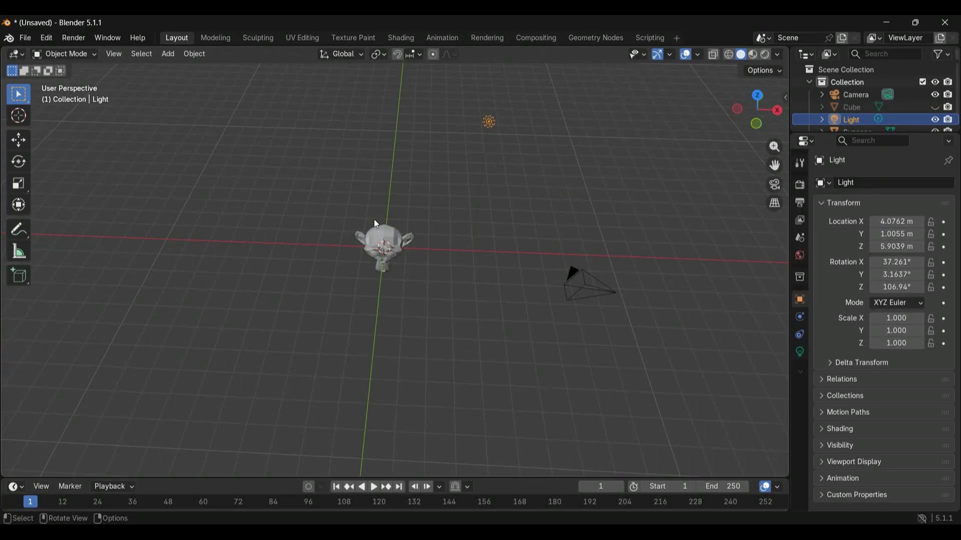
scroll(393, 259, up, 3)
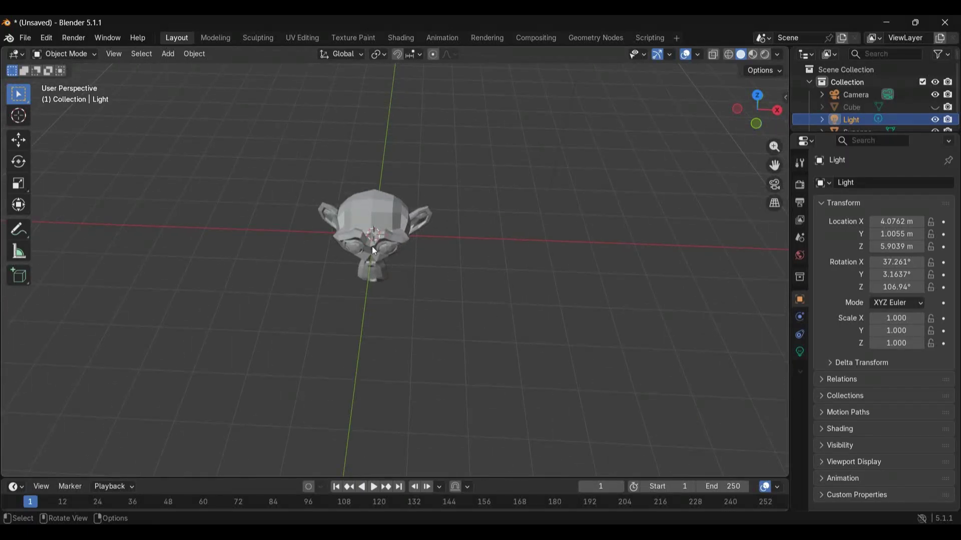
middle_drag(372, 246, 378, 227)
scroll(371, 246, up, 2)
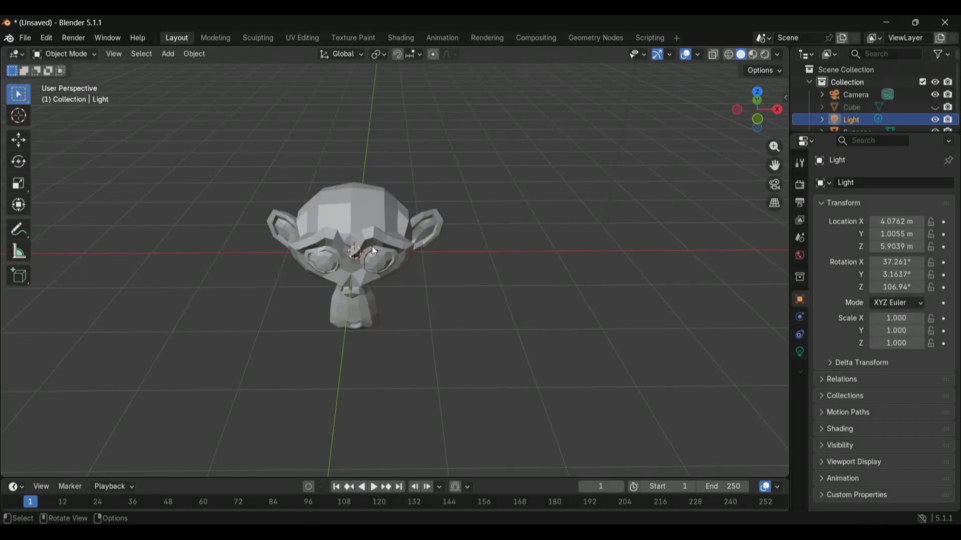
scroll(371, 246, down, 2)
scroll(372, 246, down, 3)
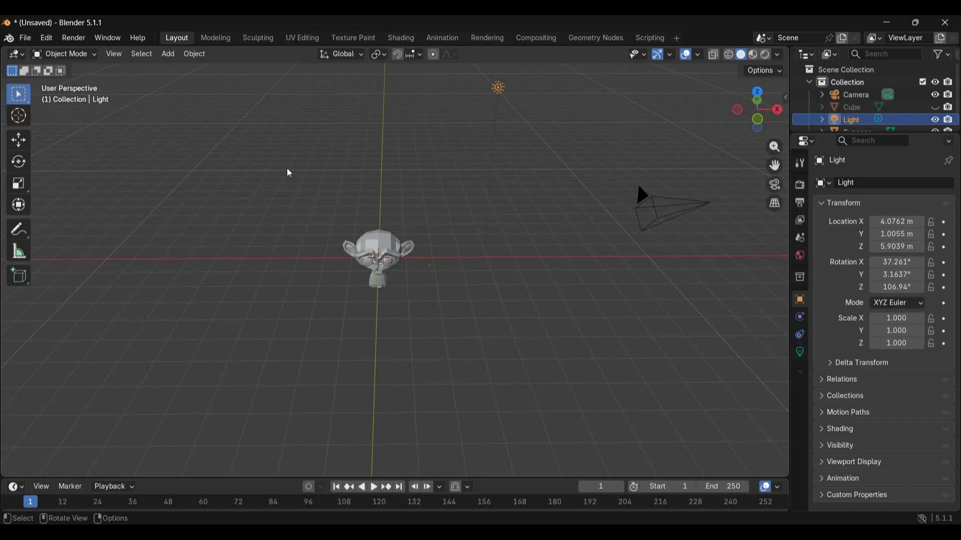
Switch the viewport to orthographic projection and compare it with perspective several times from above, ending in perspective.
mouse_move(301, 253)
middle_down()
mouse_move(348, 270)
mouse_move(303, 281)
mouse_move(316, 245)
mouse_move(334, 247)
mouse_move(315, 240)
mouse_move(308, 213)
mouse_move(303, 253)
middle_up()
key(KP_5)
middle_drag(470, 235, 475, 235)
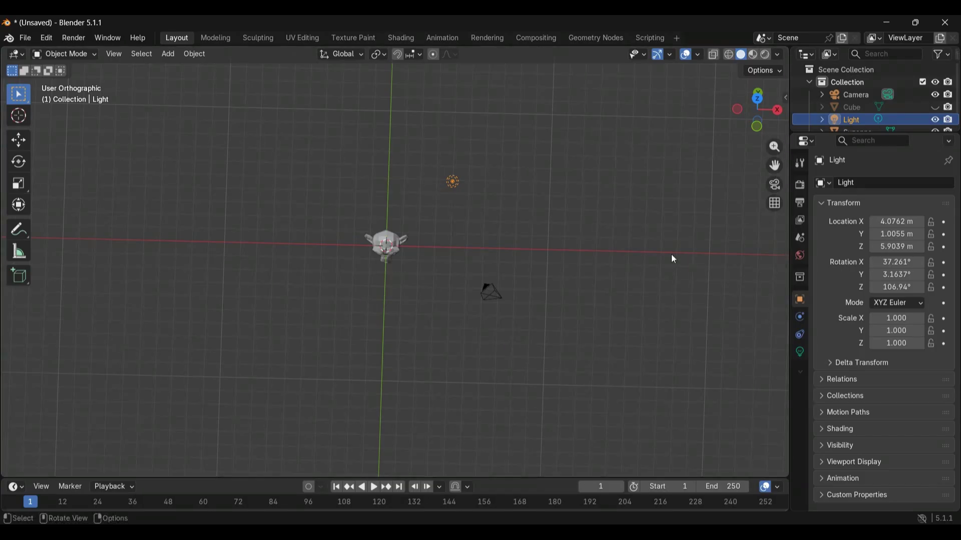
click(775, 206)
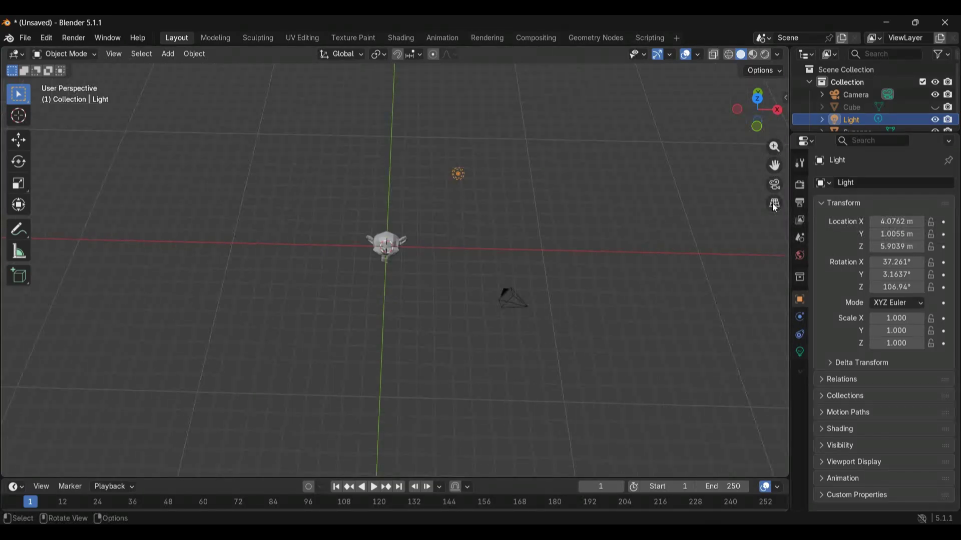
click(775, 205)
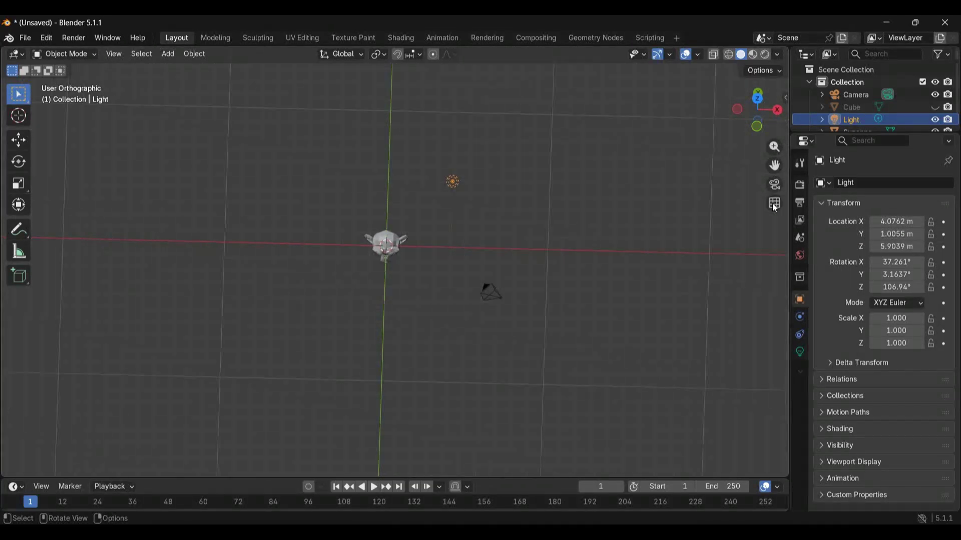
click(775, 205)
click(775, 206)
click(775, 205)
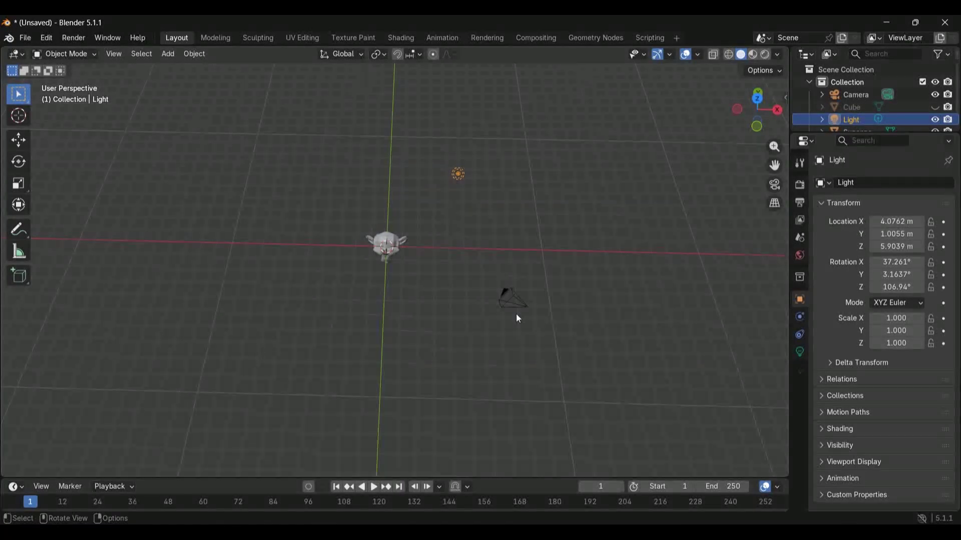
Set a lower viewing angle, switch to orthographic projection and examine the monkey head from far, near and obliquely.
middle_drag(515, 314, 517, 317)
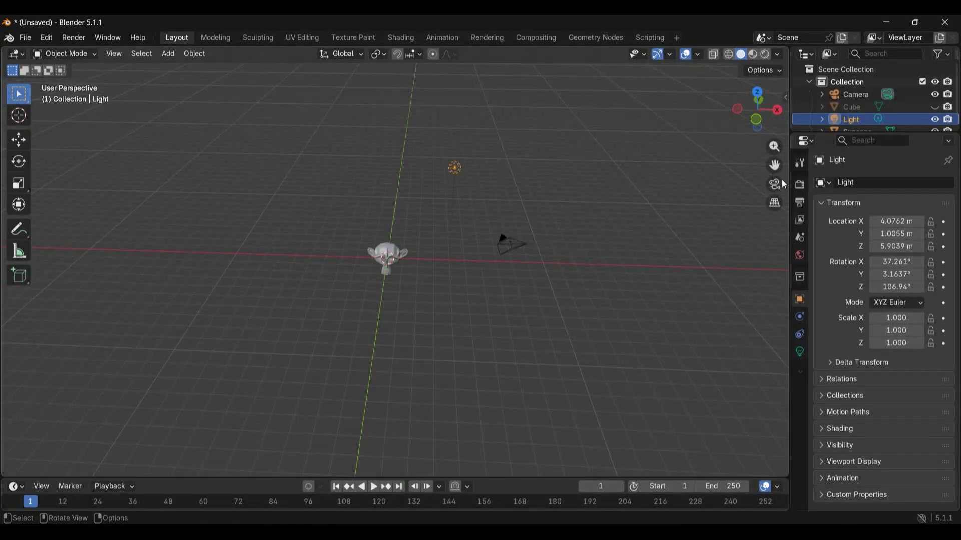
click(775, 205)
scroll(596, 253, down, 3)
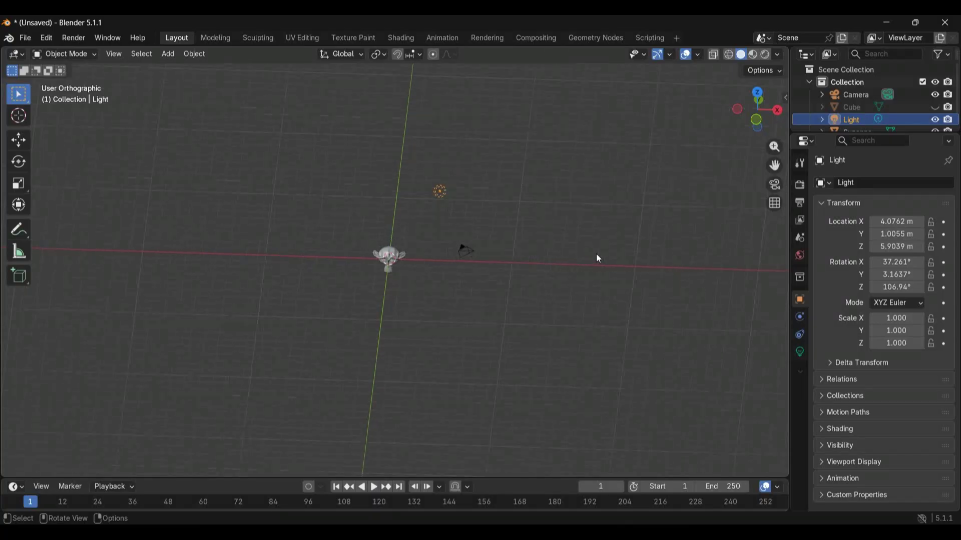
scroll(597, 256, up, 3)
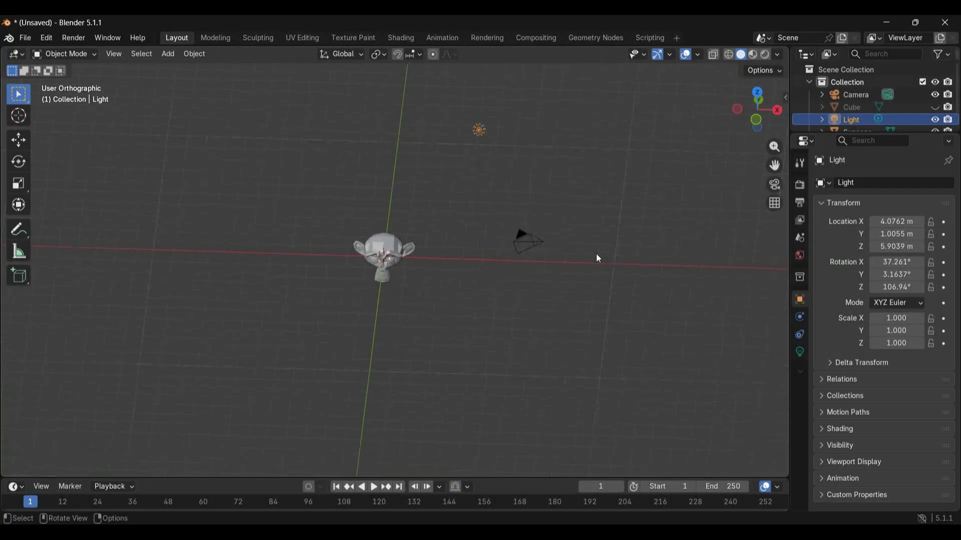
scroll(597, 257, up, 4)
middle_drag(595, 253, 424, 313)
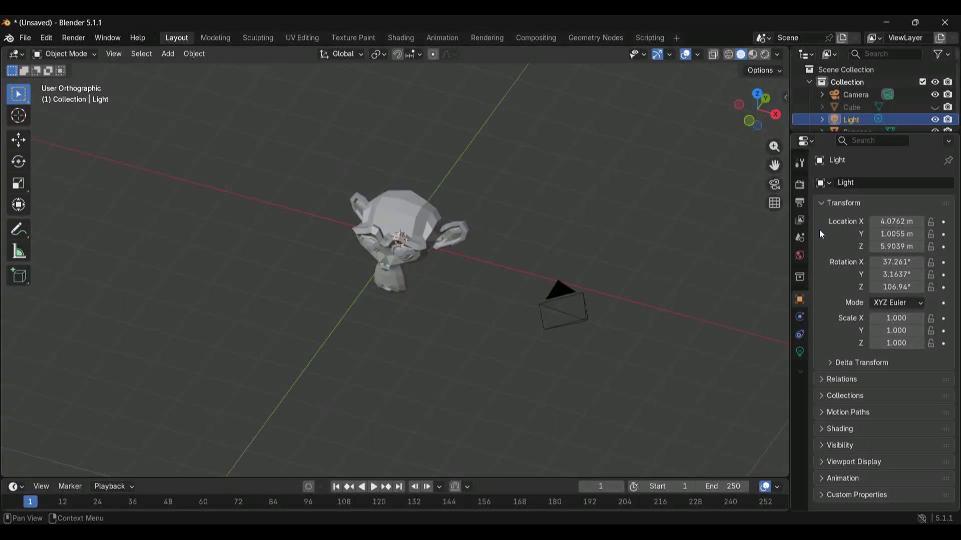
Alternate repeatedly between perspective and orthographic projection in the oblique close view of the monkey head, ending in orthographic.
click(779, 205)
click(781, 206)
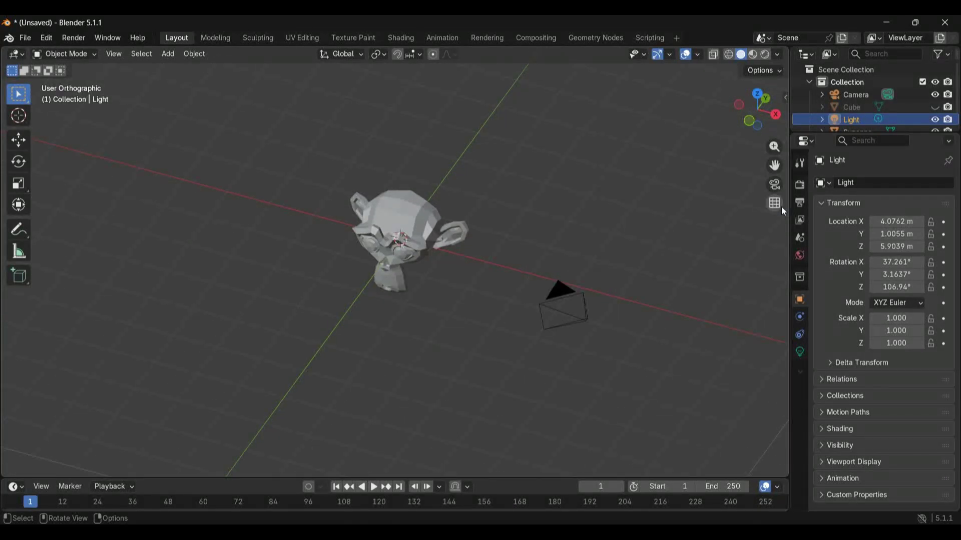
click(782, 206)
click(782, 206)
click(782, 206)
click(782, 206)
click(782, 206)
click(781, 206)
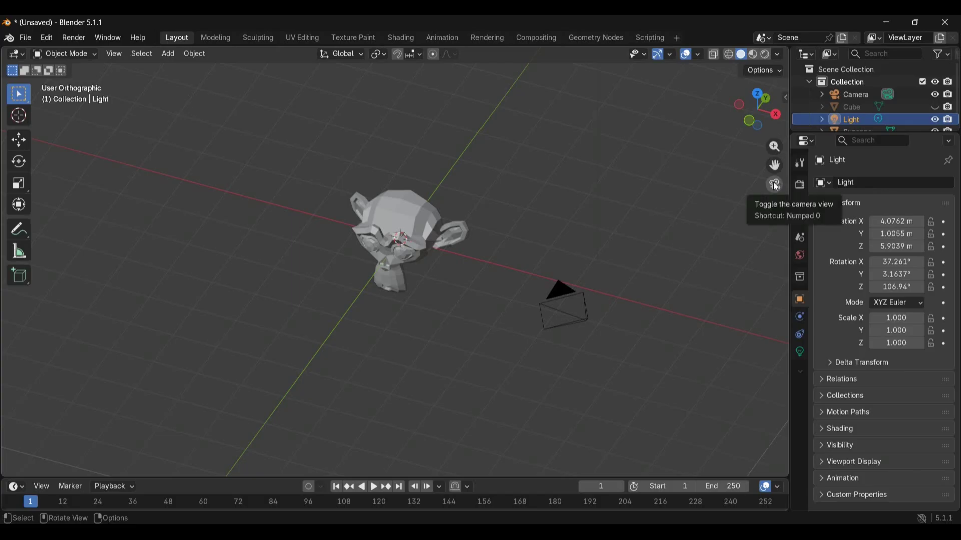
Face the monkey head from the raised front and alternate between orthographic and perspective projection, finishing in perspective.
scroll(734, 283, down, 2)
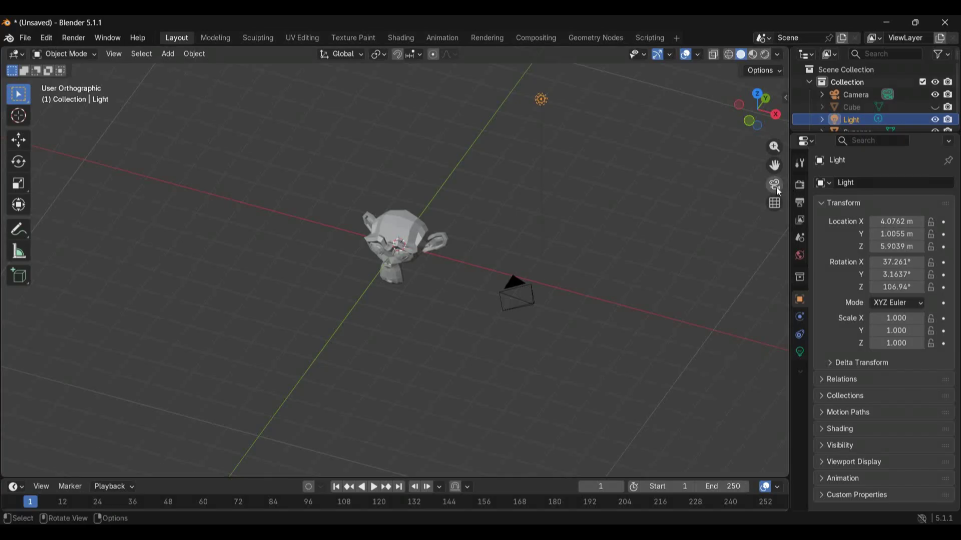
middle_drag(564, 337, 615, 286)
middle_drag(422, 329, 406, 378)
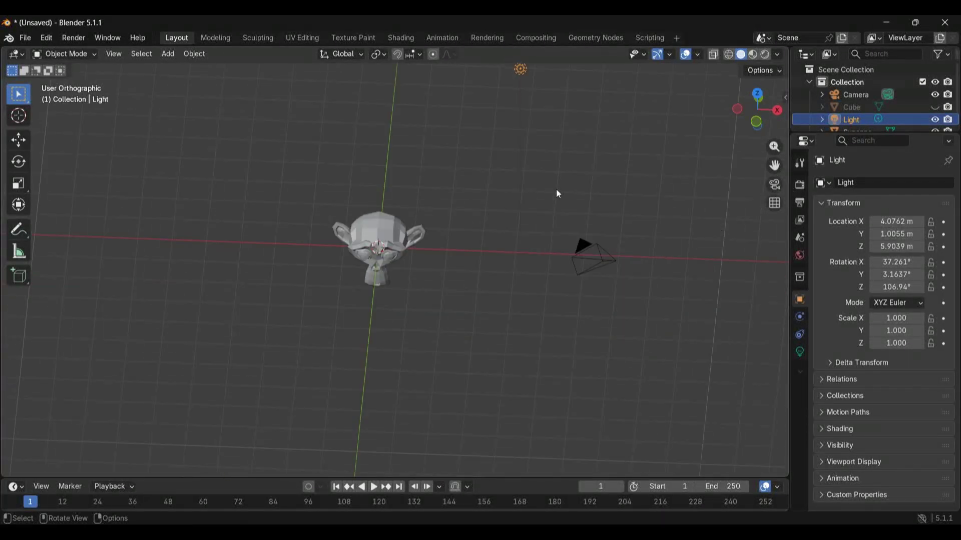
key(KP_5)
key(KP_5)
key(KP_5)
key(KP_5)
key(KP_5)
key(KP_5)
key(KP_5)
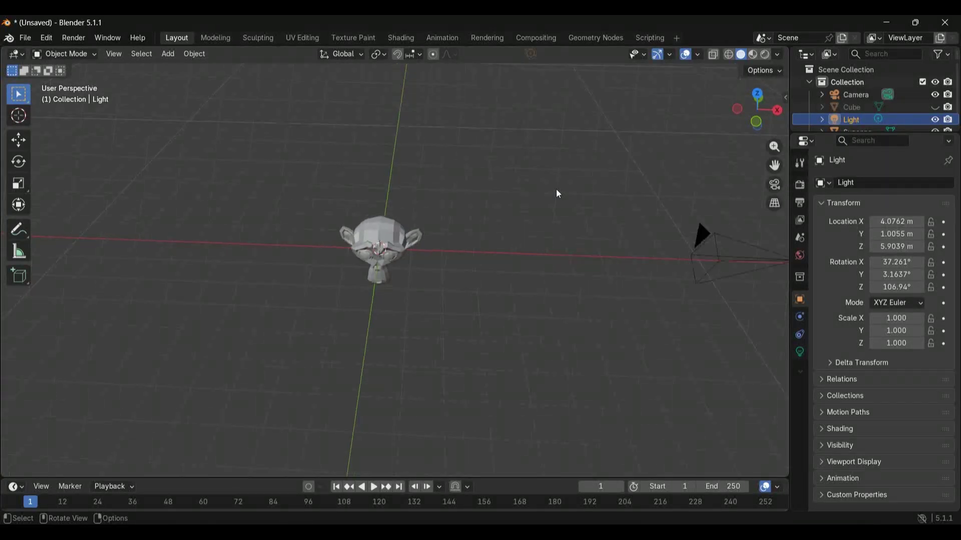
Look at the monkey head from a low front angle in perspective and return to a raised view of the whole scene.
middle_drag(559, 186, 559, 158)
scroll(521, 224, up, 2)
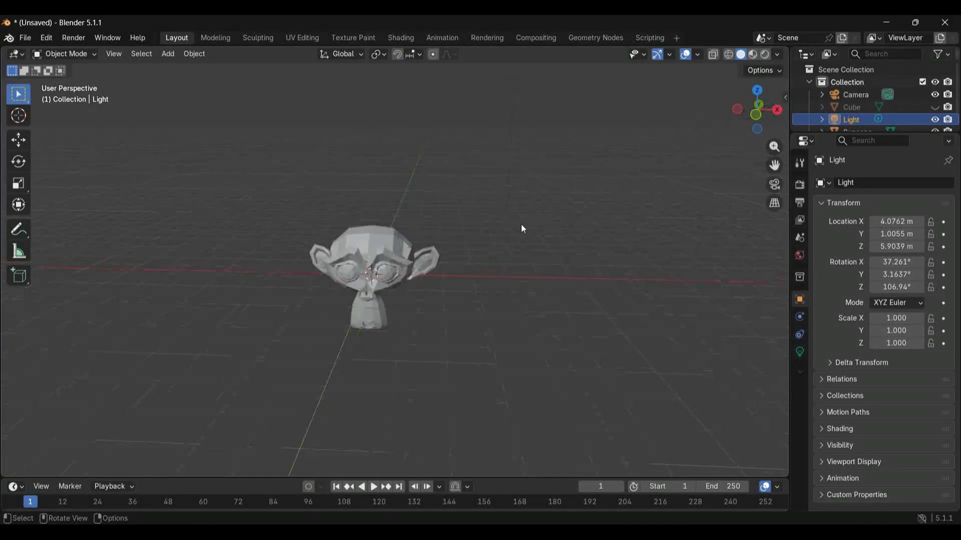
scroll(521, 224, down, 3)
middle_drag(521, 225, 493, 261)
scroll(521, 225, down, 2)
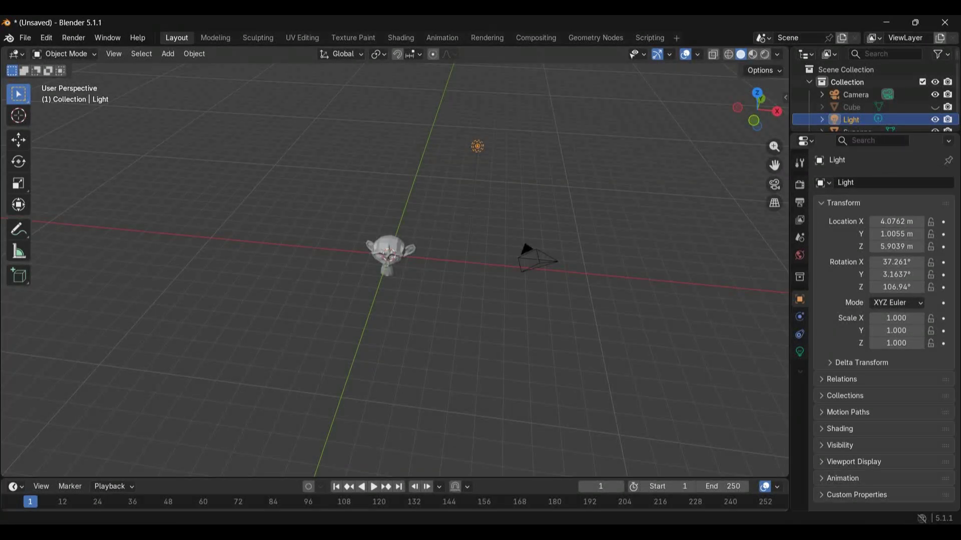